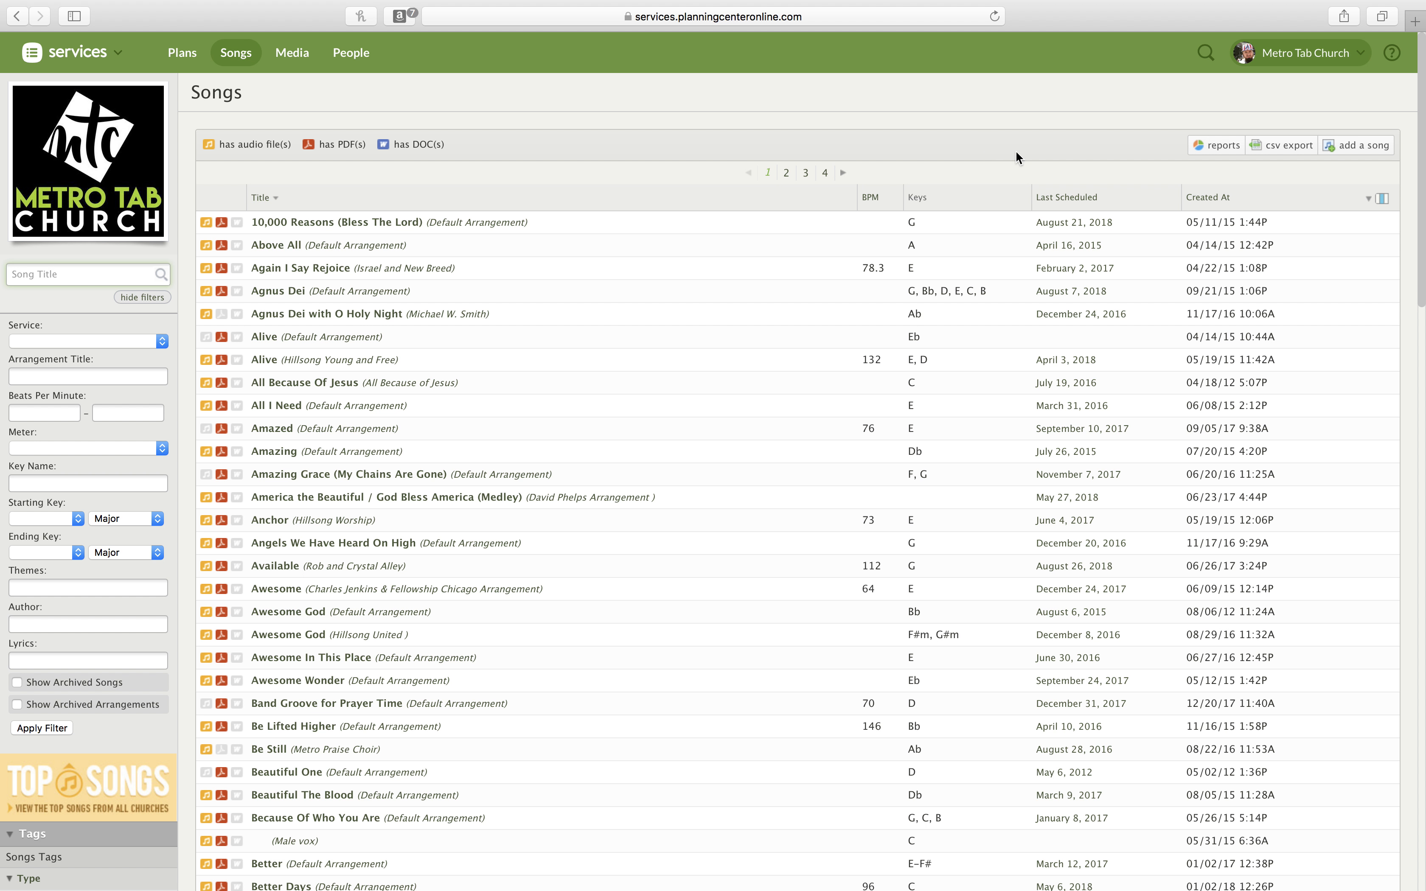
Start a new song using the CCLI entry for "No Weapon" by Alvin Moore and Fred Hammond
click(1350, 152)
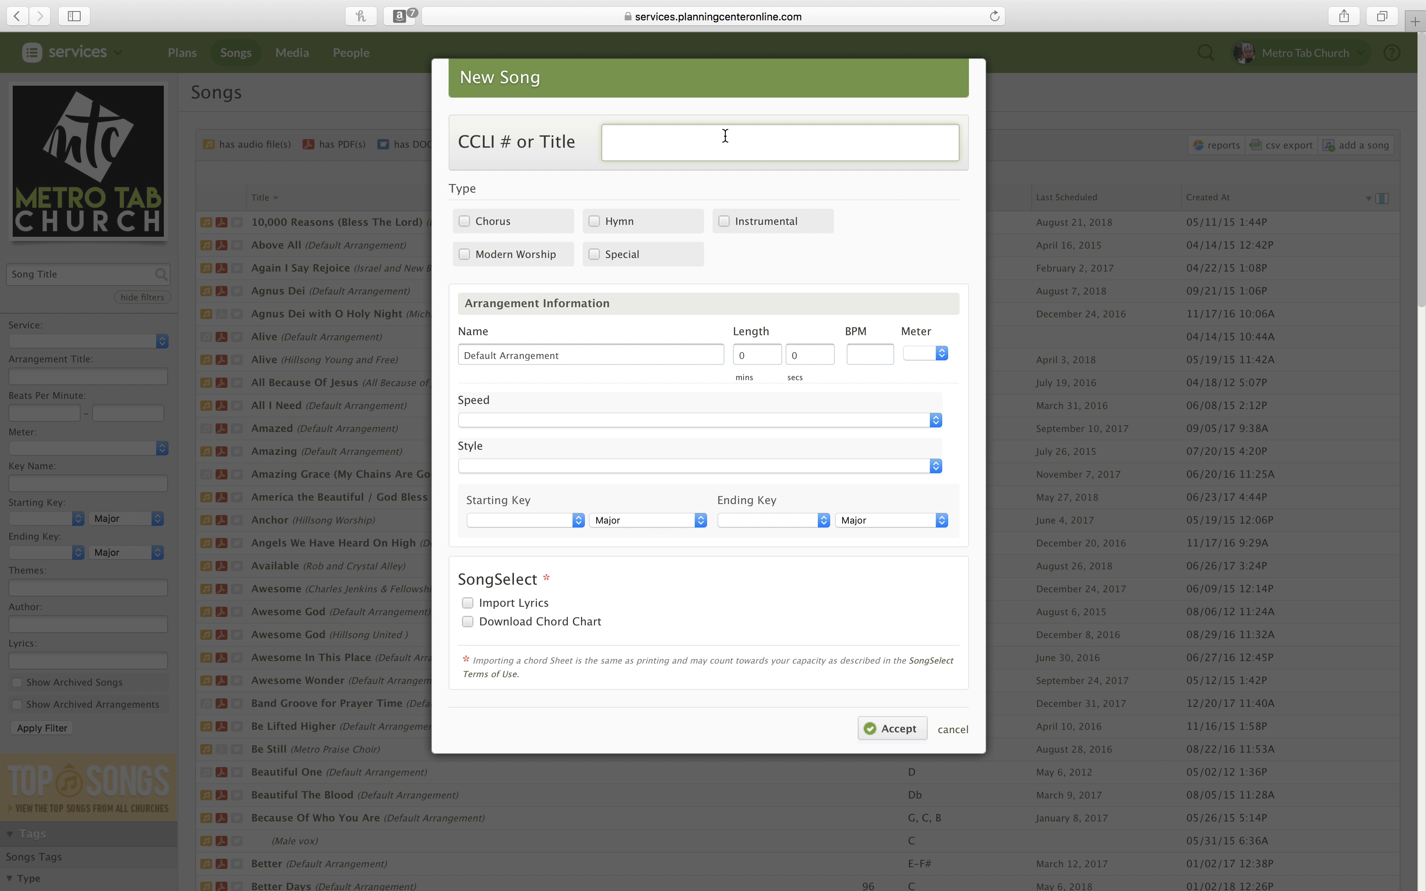
text(No Weapon)
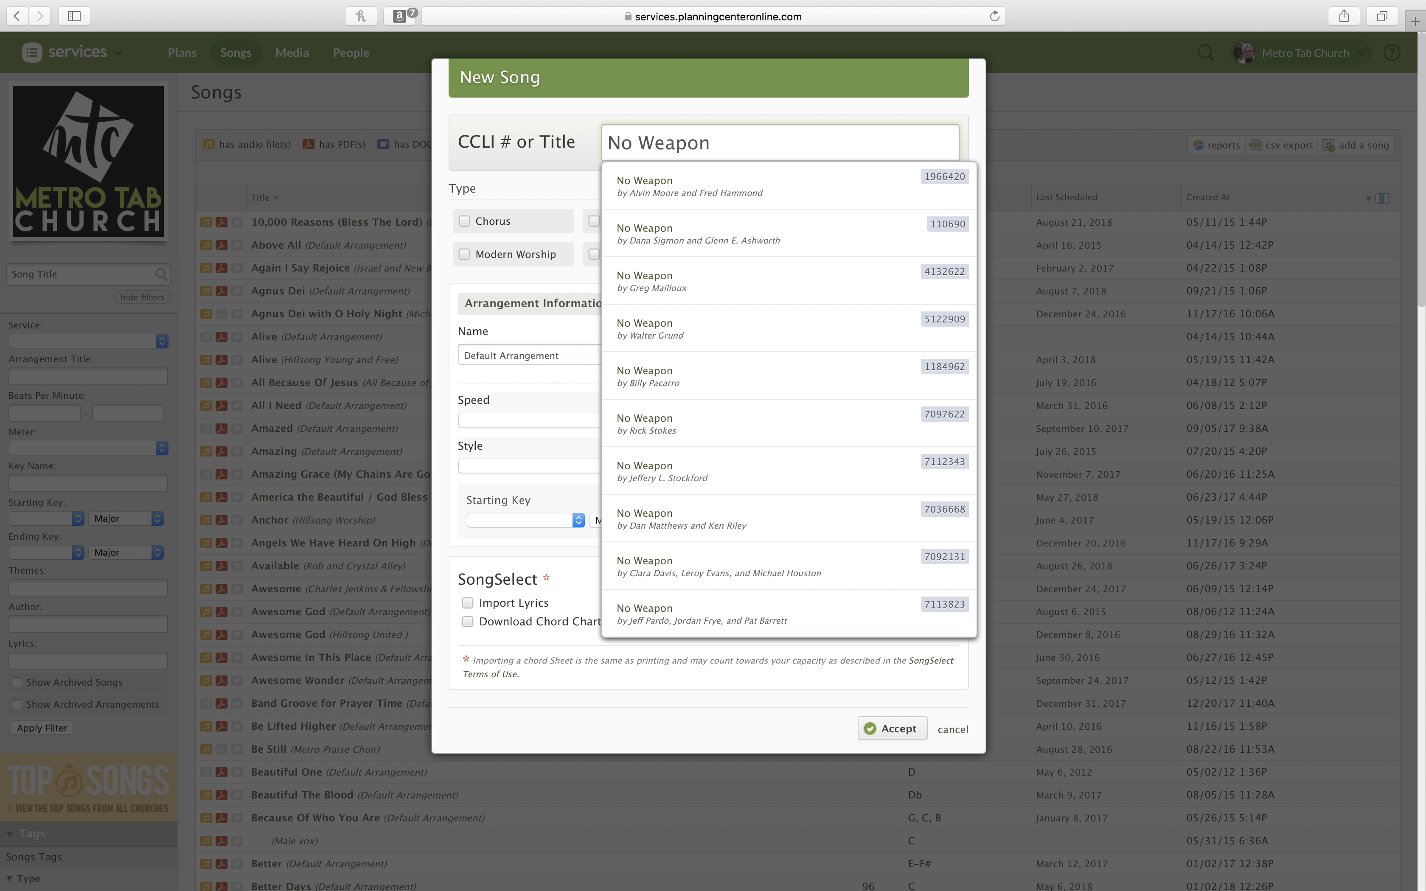
click(733, 189)
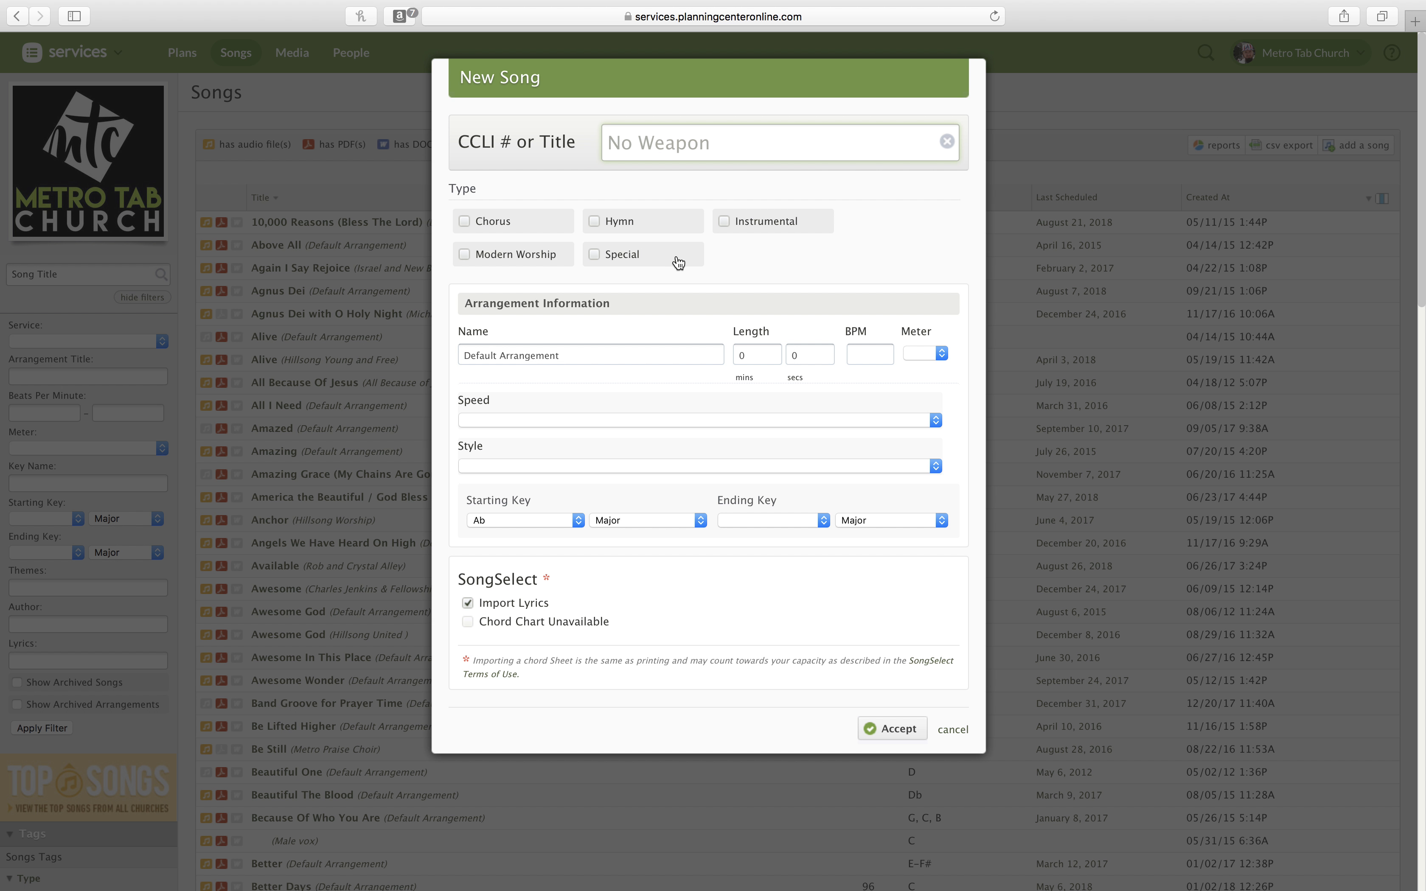
Mark the song as Modern Worship, name the arrangement "Fred Hammond" and leave its length at 0 minutes
click(465, 257)
click(557, 357)
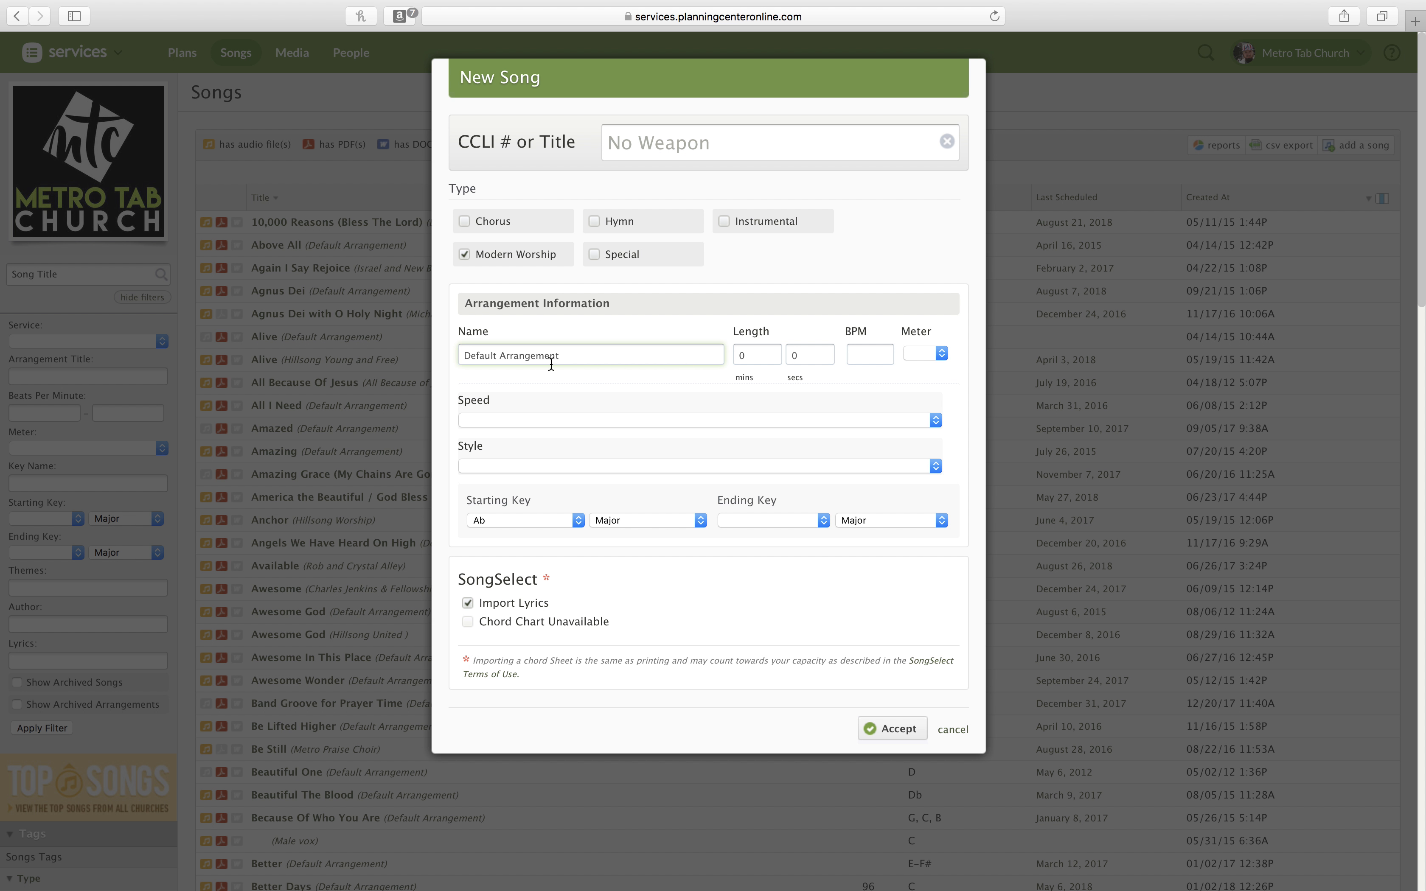
triple_click(495, 356)
text(Fred Hammond)
click(752, 354)
text(0)
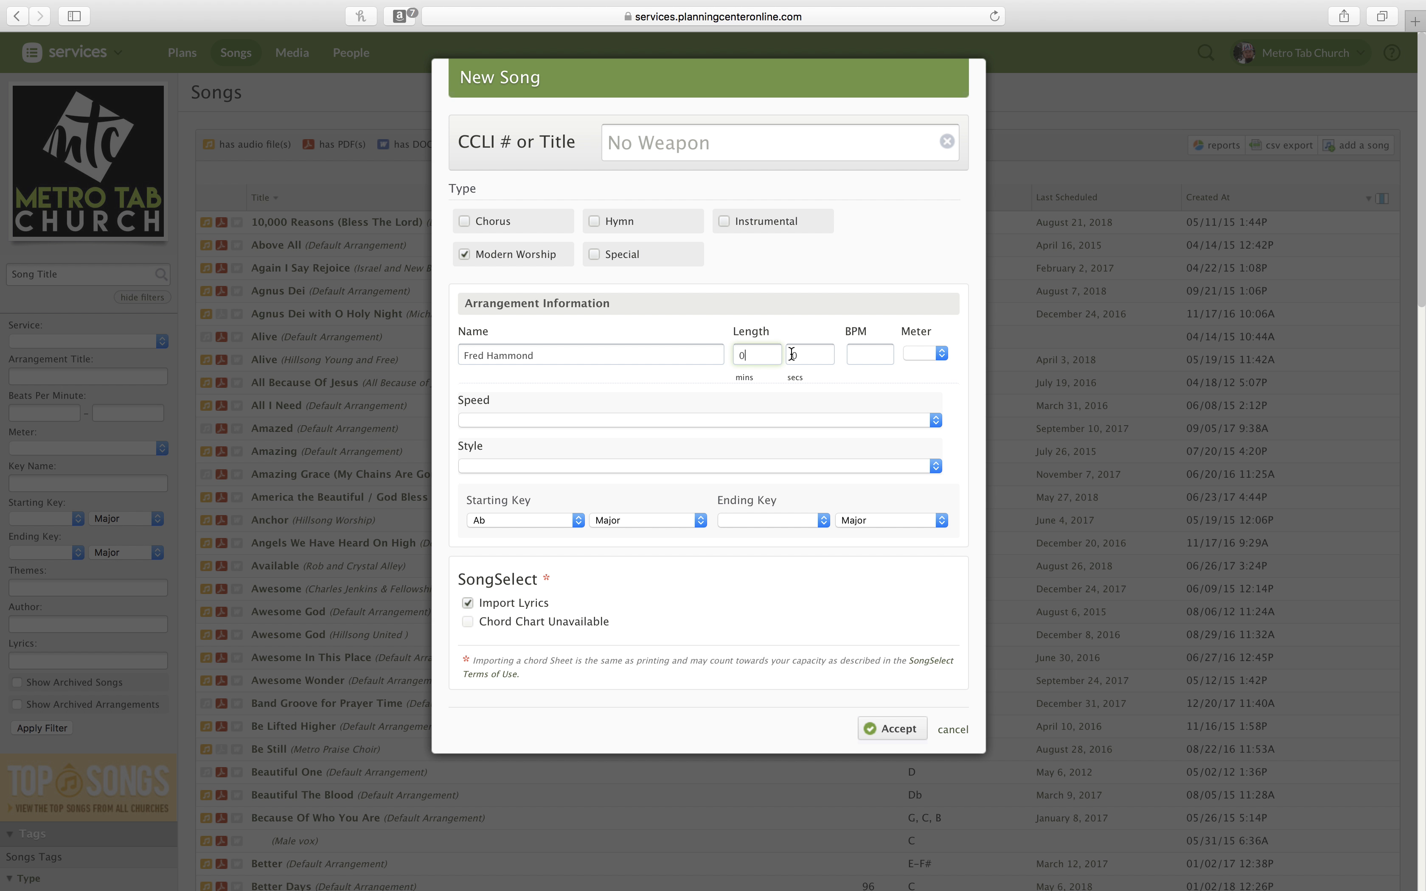
click(883, 357)
Open songbpm.com in a new browser tab
click(1413, 21)
text(son)
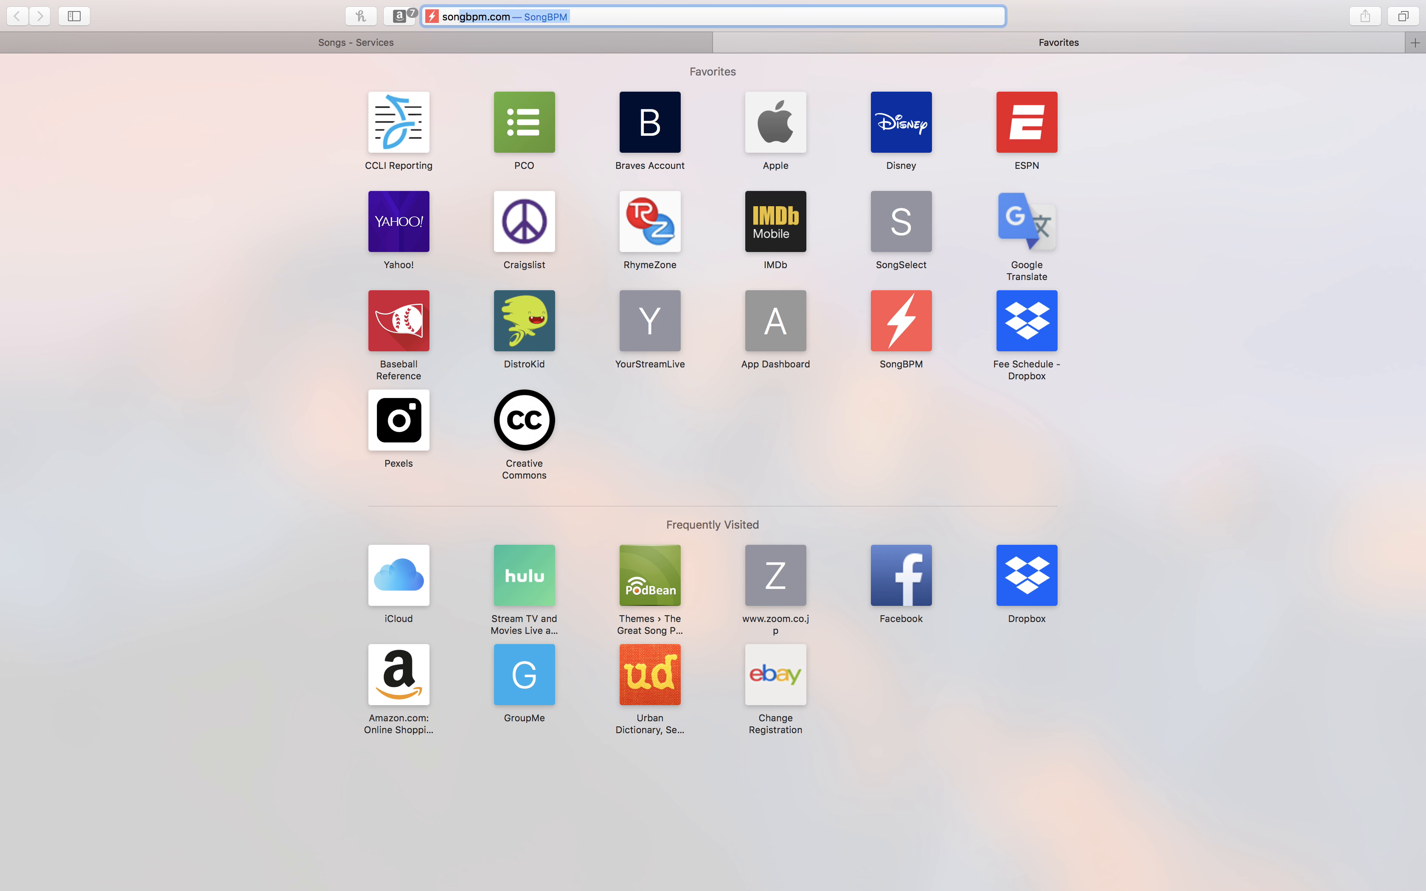
text(gbpm.com)
key(Return)
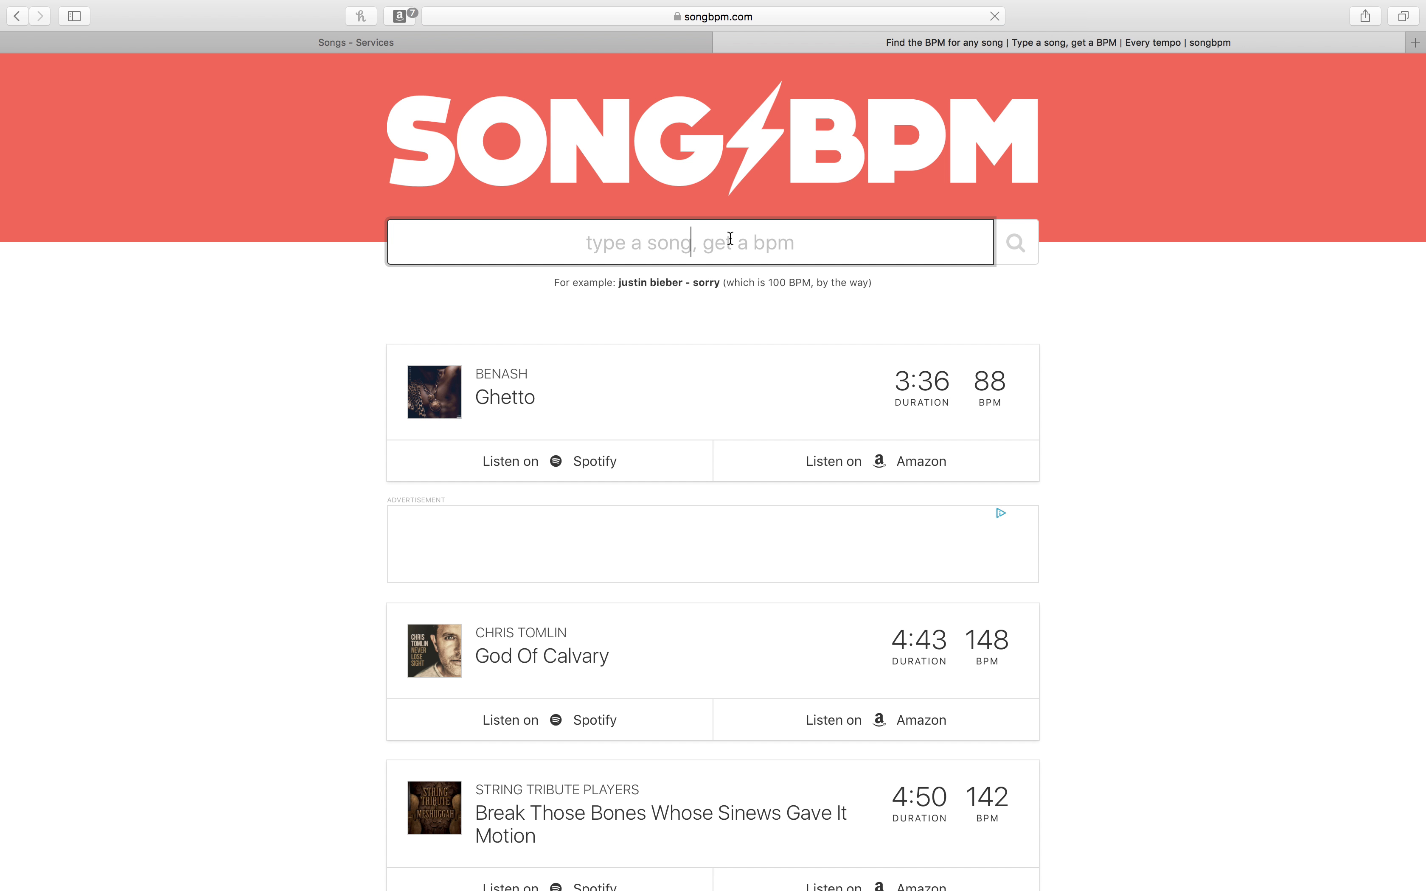
Search SongBPM for "no weapon Fred hammond" to look up the song's tempo
text(no wea)
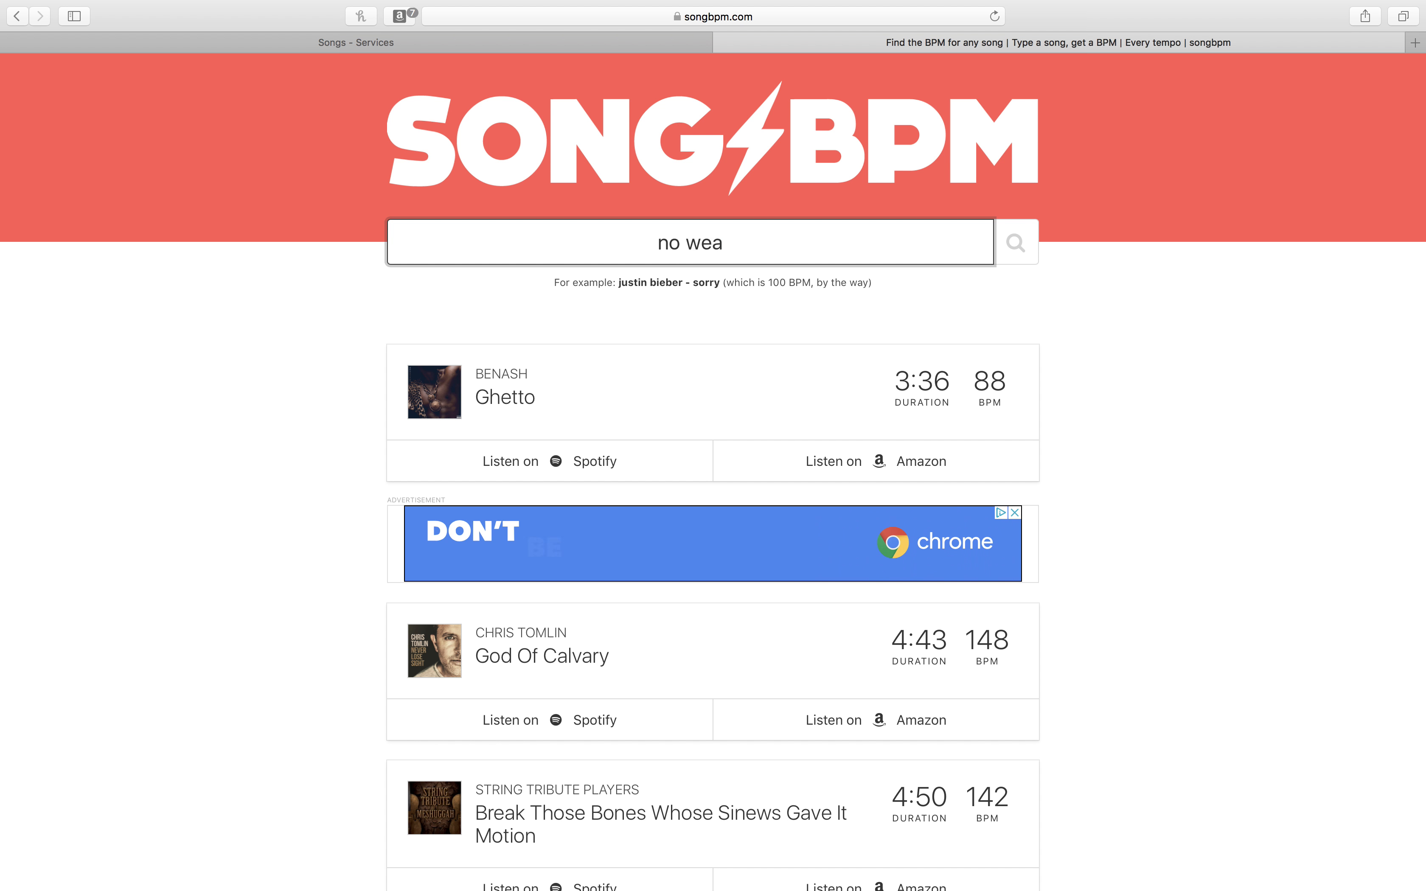
text(pon fr)
key(BackSpace)
key(BackSpace)
text(Fred hammond)
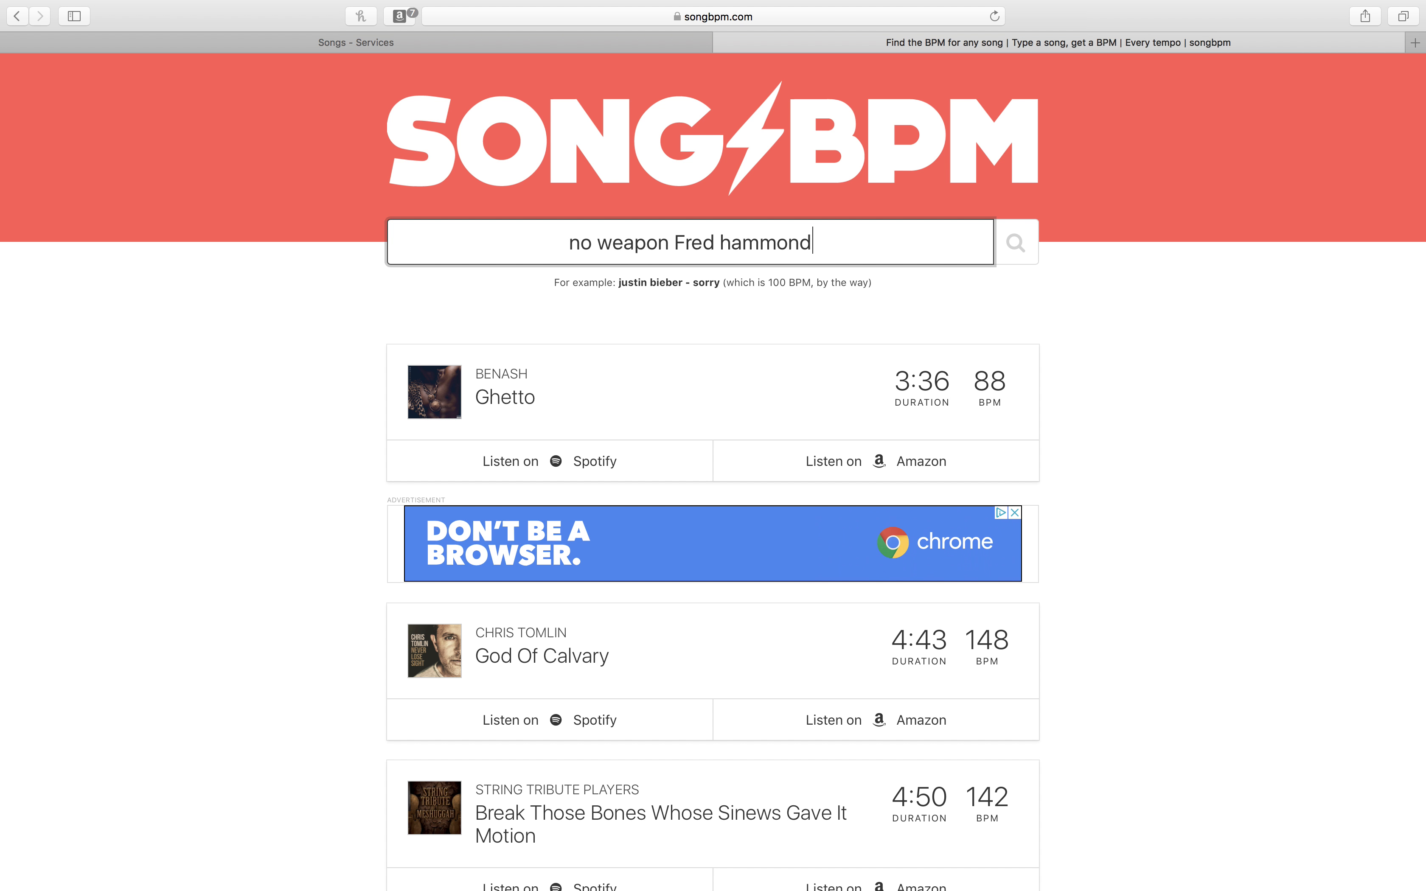
key(Return)
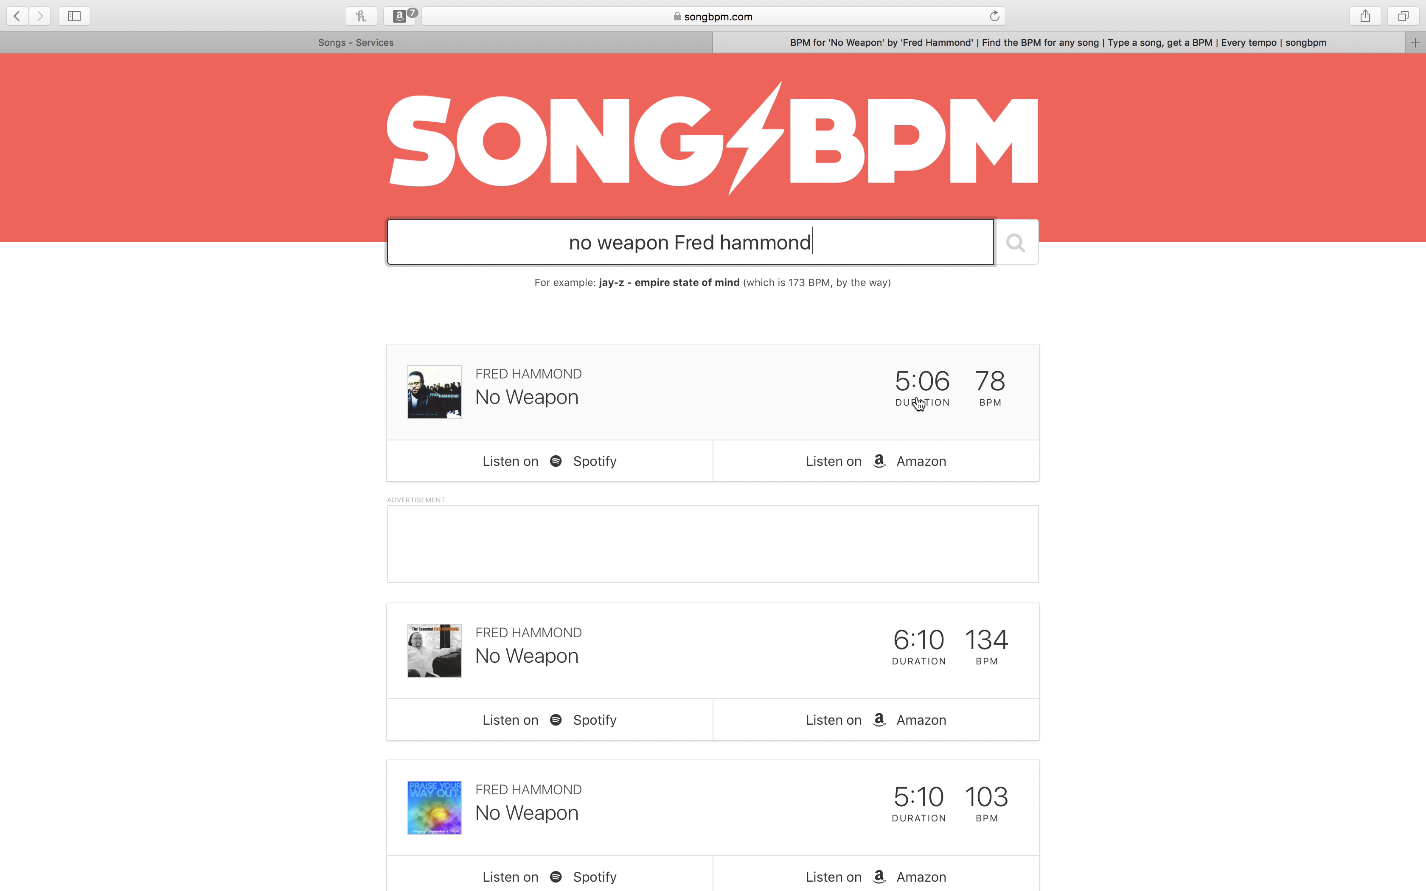
Return to the new song form in Planning Center Services and set the BPM to 78 and the meter to 6/8
click(435, 47)
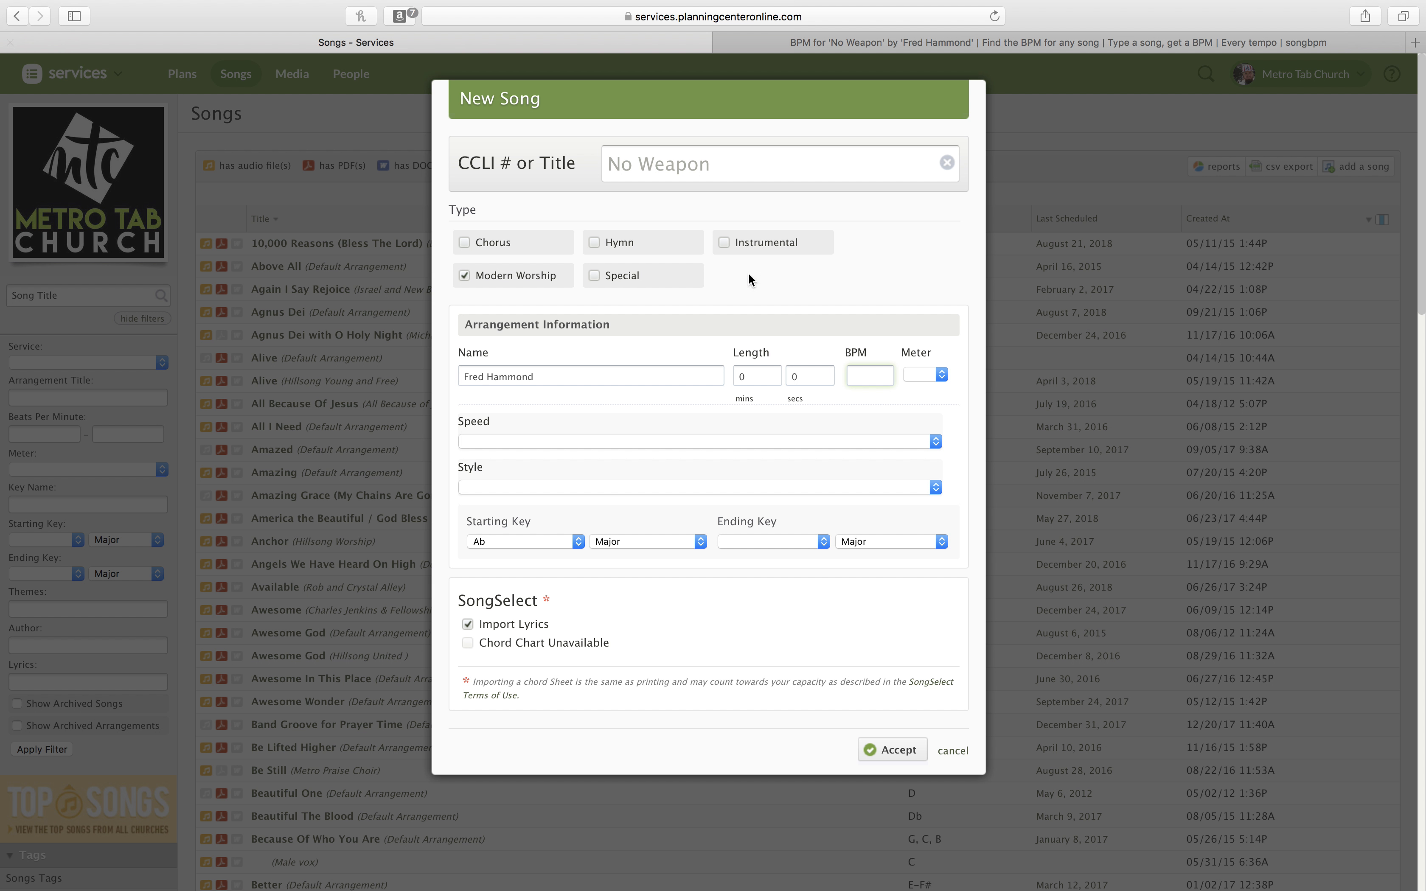
text(78)
click(925, 376)
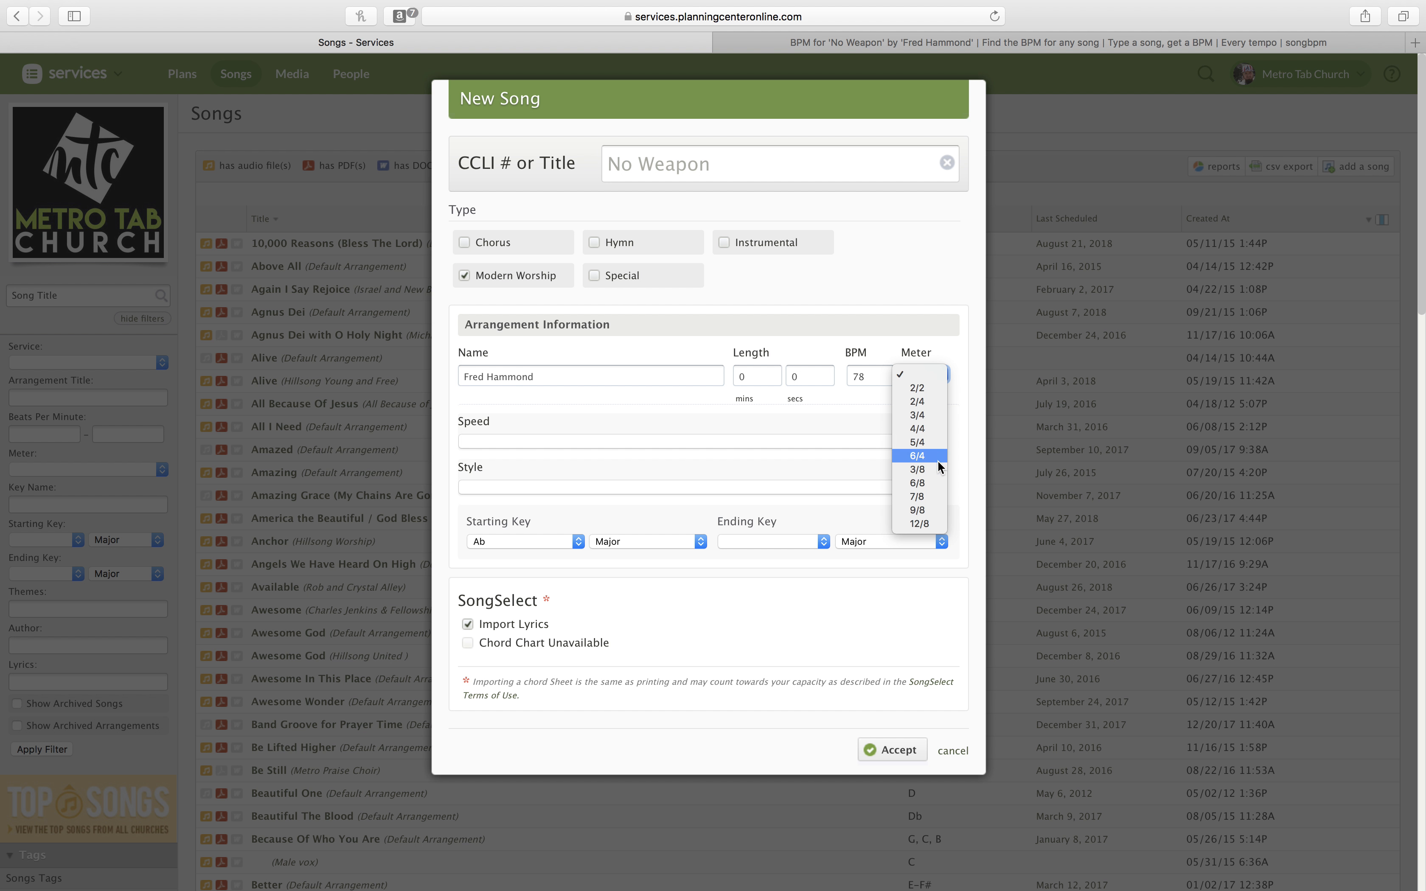
click(942, 415)
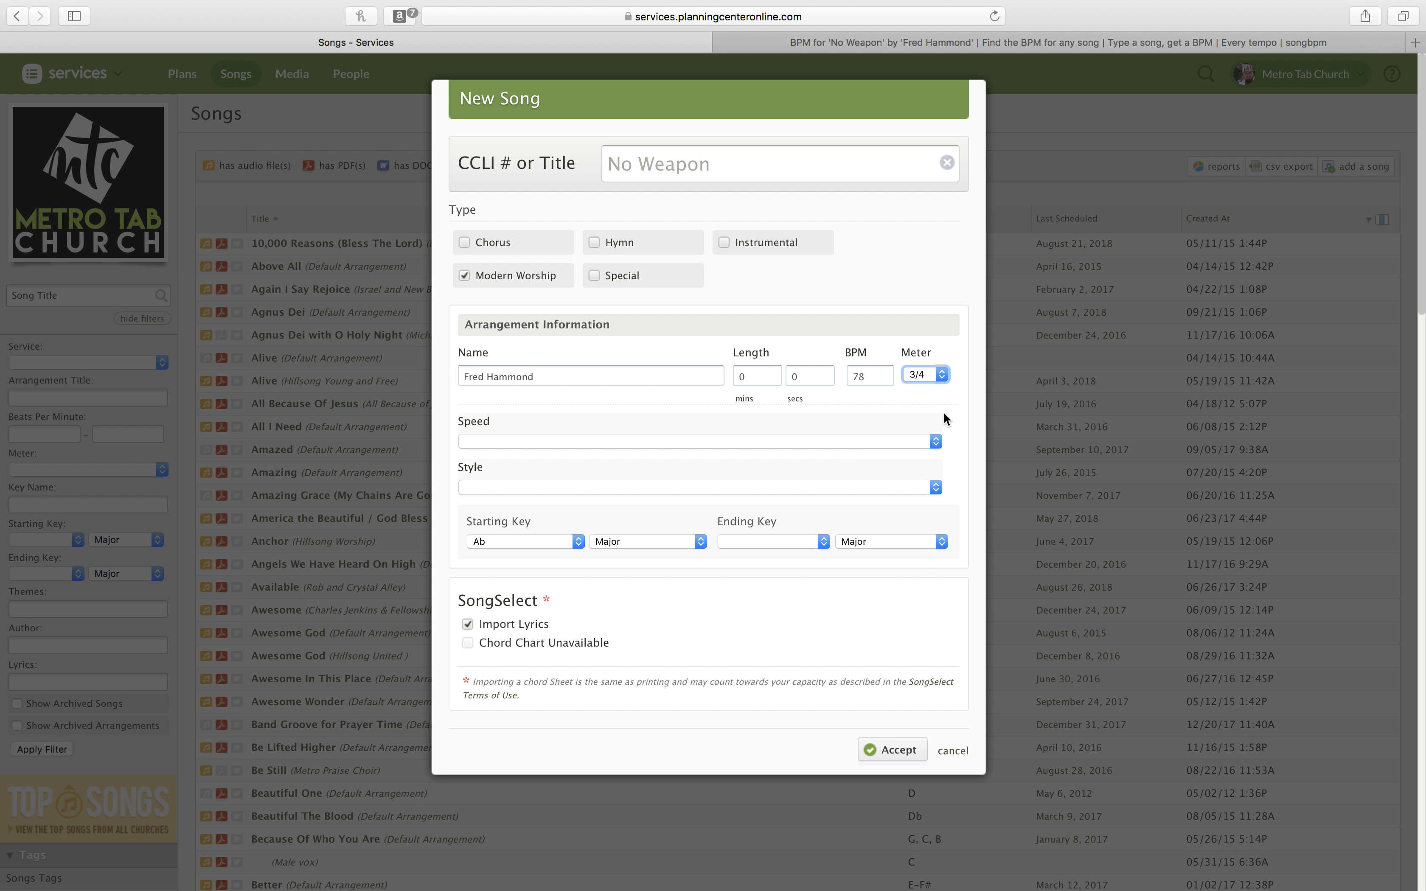
click(945, 376)
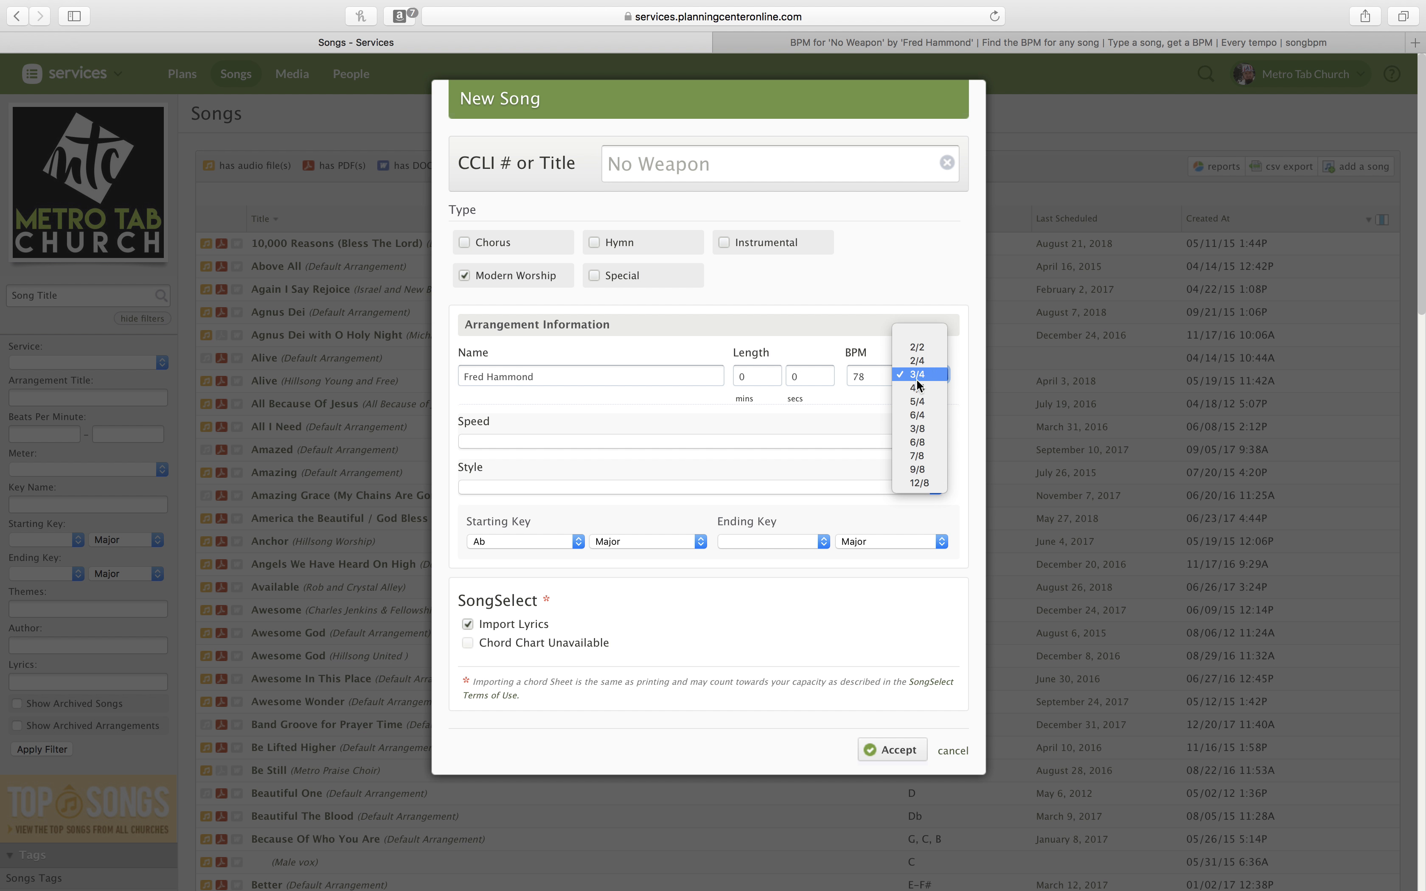
click(922, 443)
Set the arrangement's speed to Slow and its style to Gospel
click(631, 437)
click(589, 481)
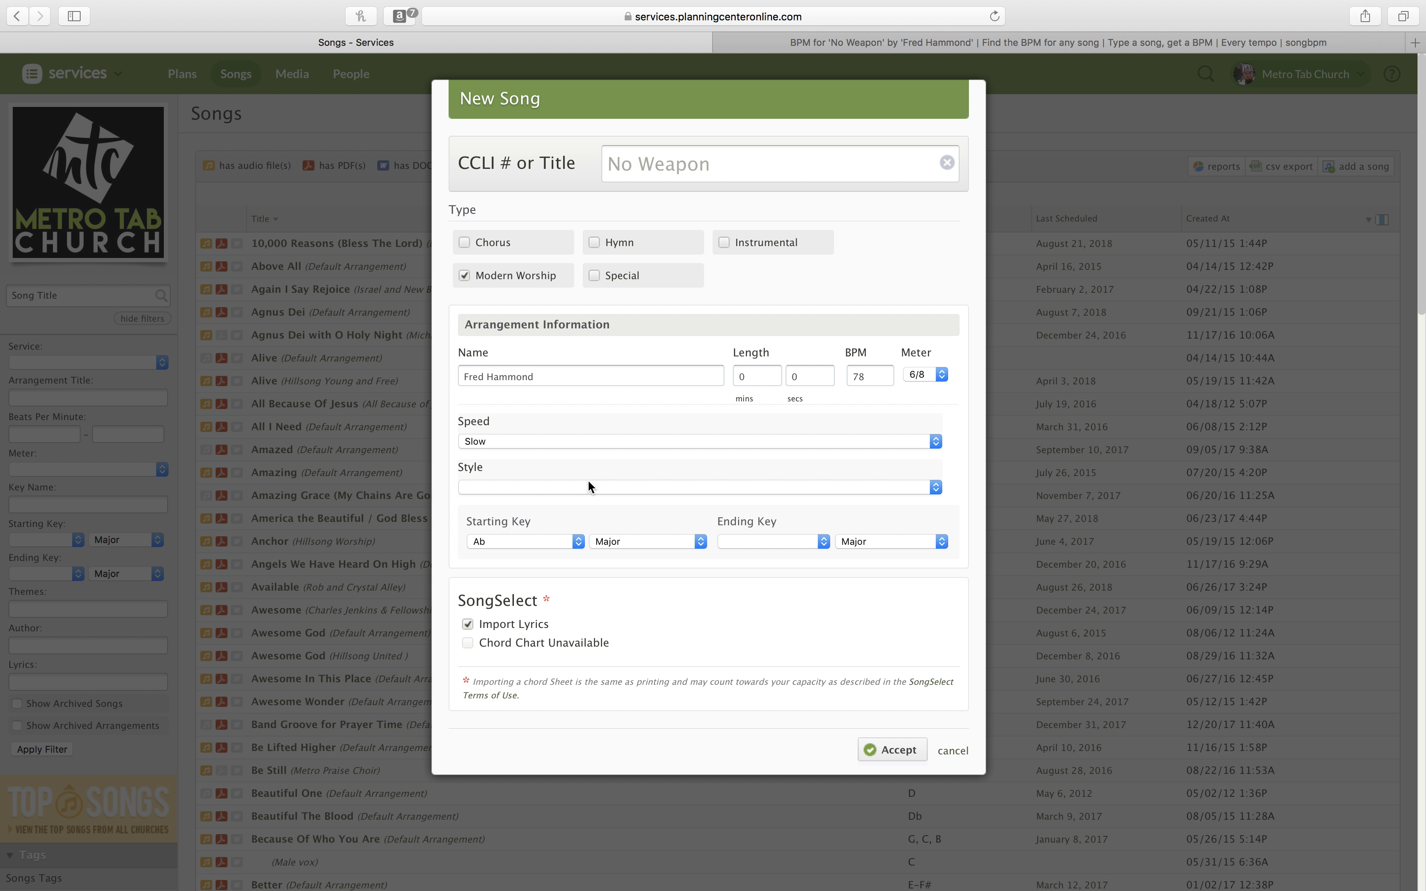
click(596, 485)
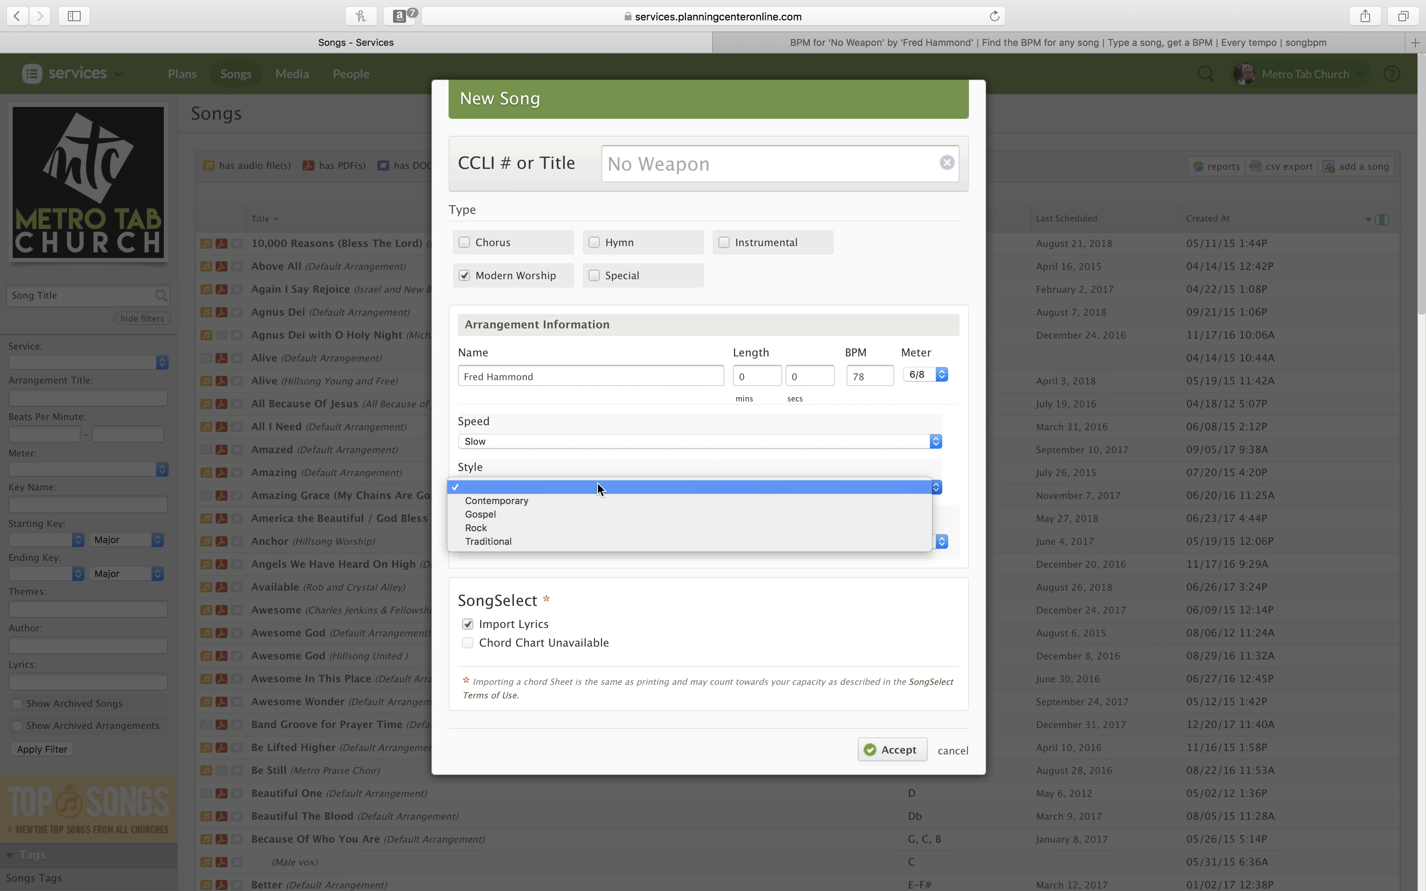
click(495, 516)
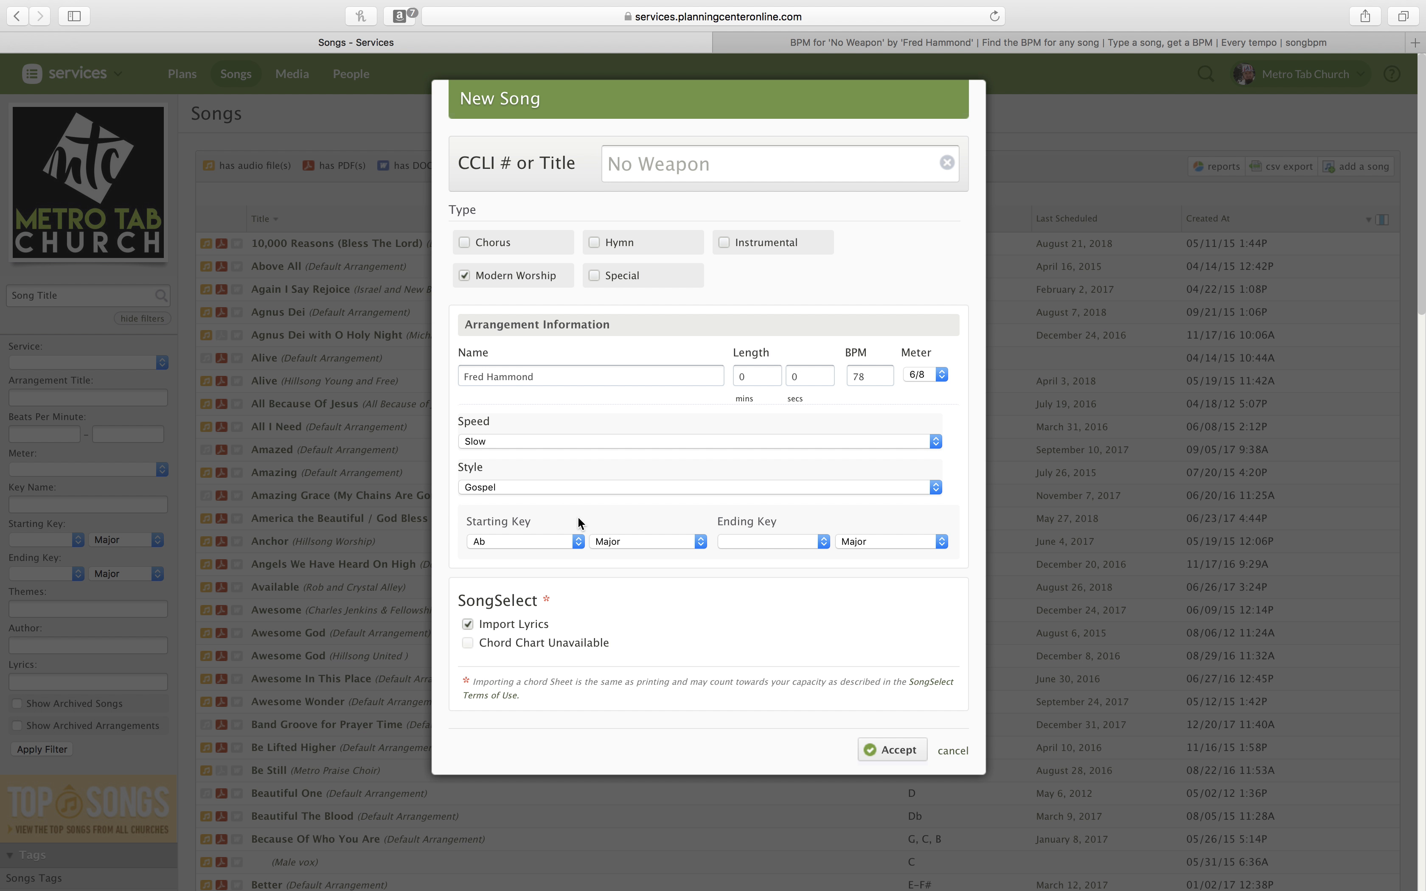
Set the starting key to Bb and the ending key to C, and accept the new song
click(580, 542)
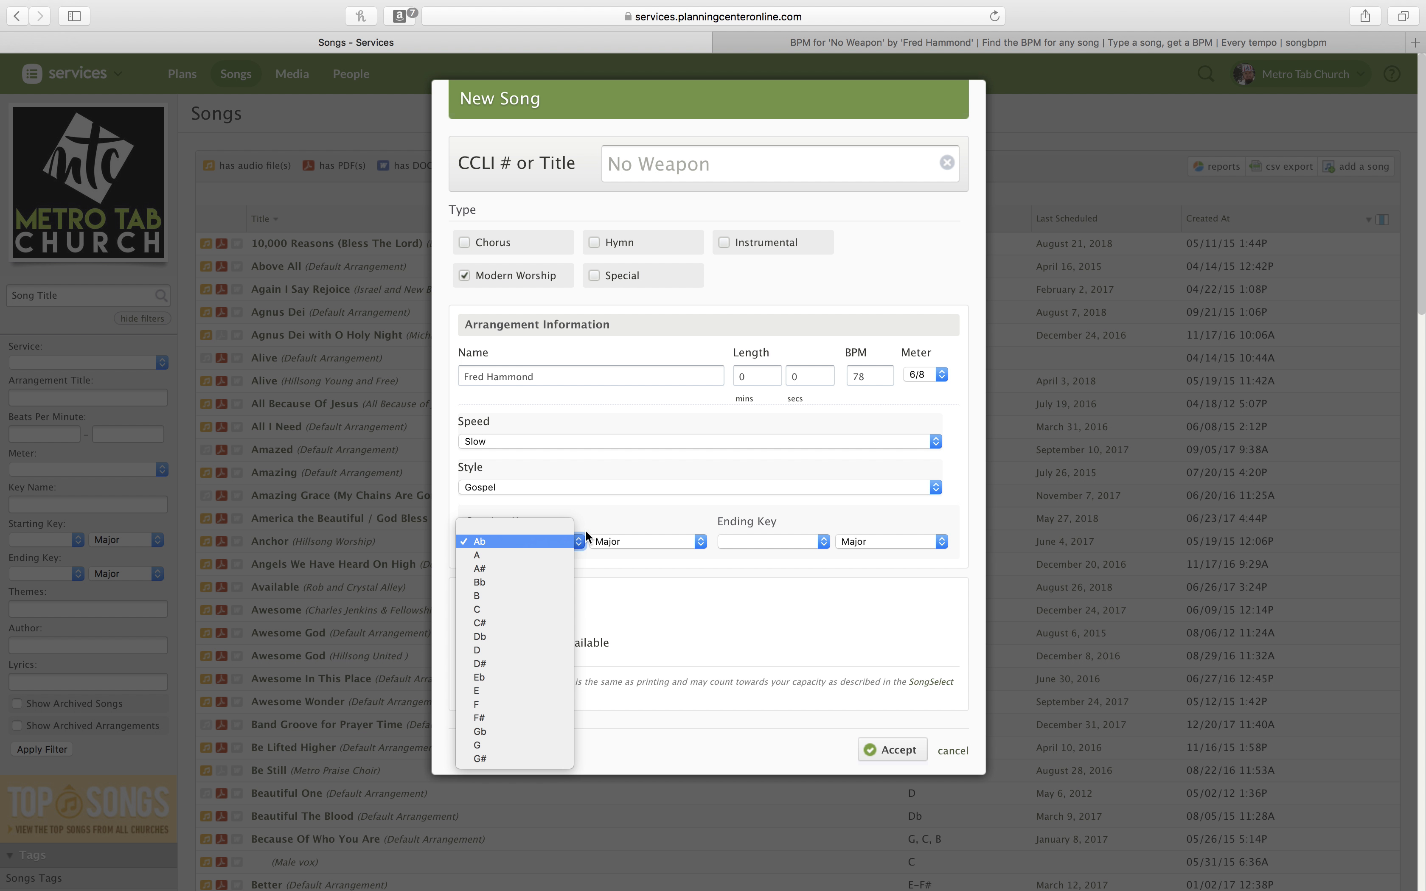
click(589, 526)
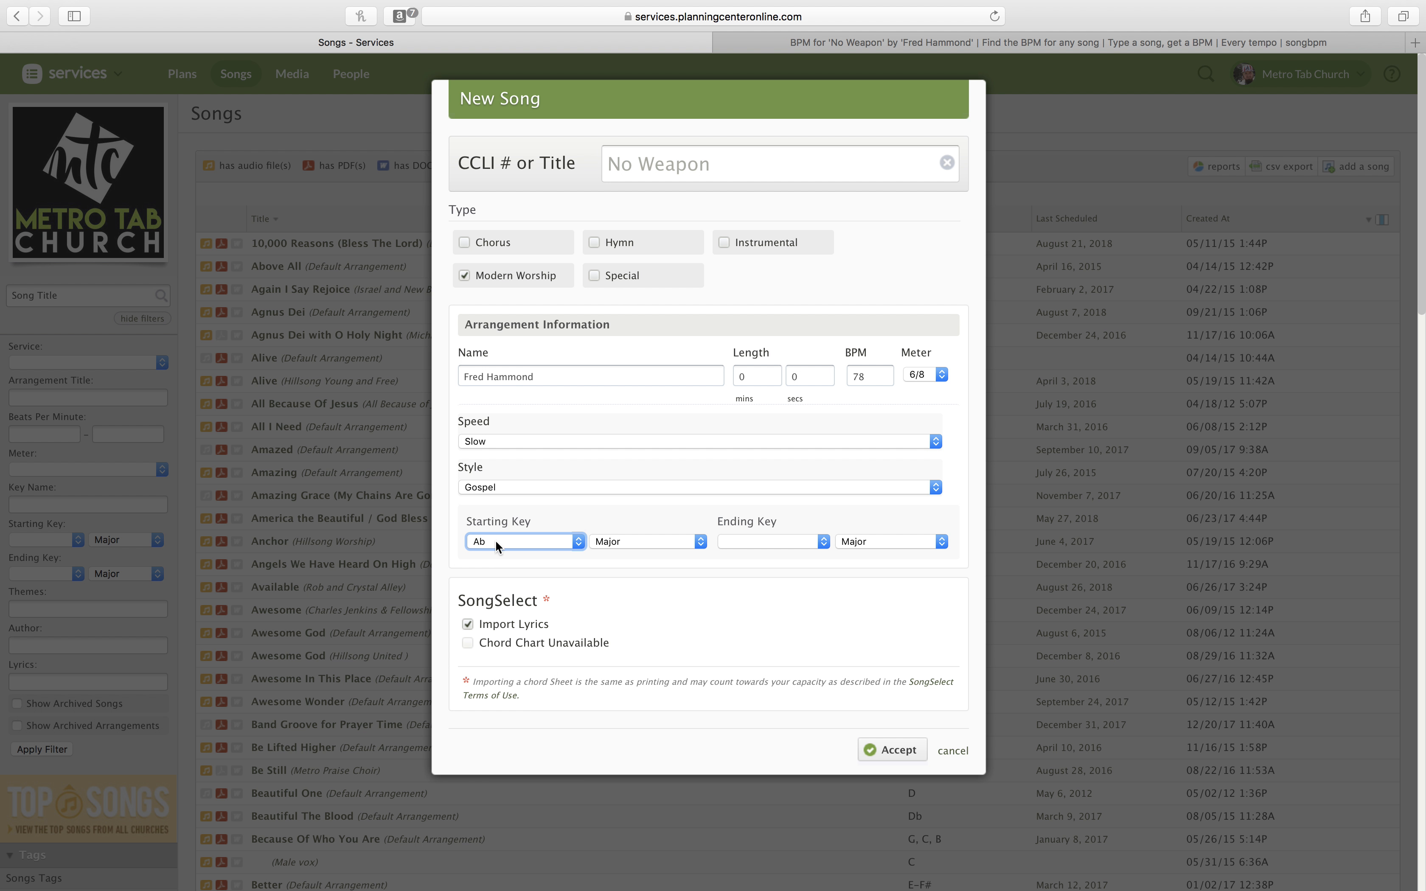
click(570, 541)
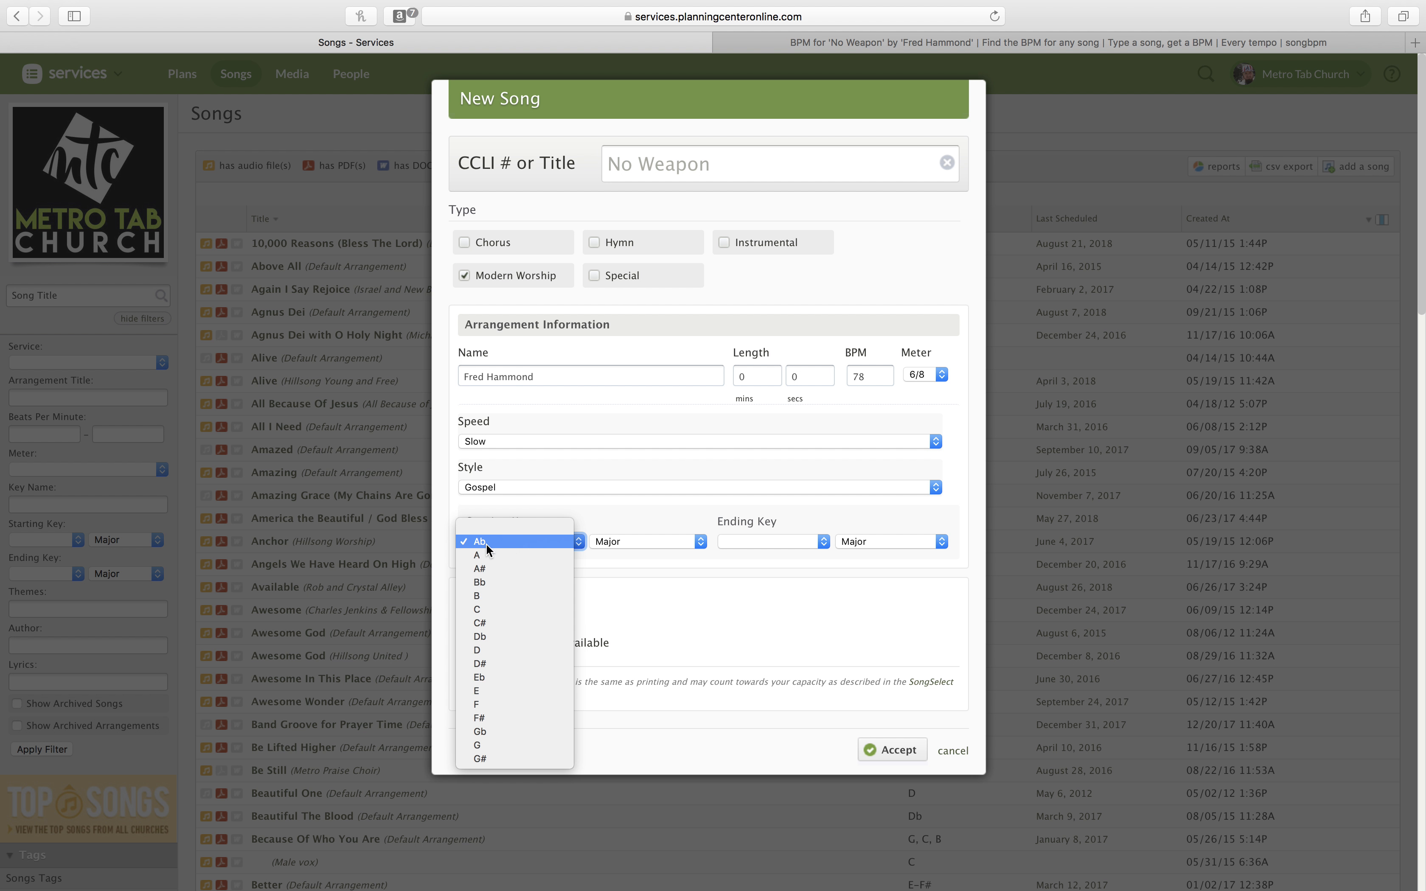
click(589, 521)
click(581, 538)
click(545, 583)
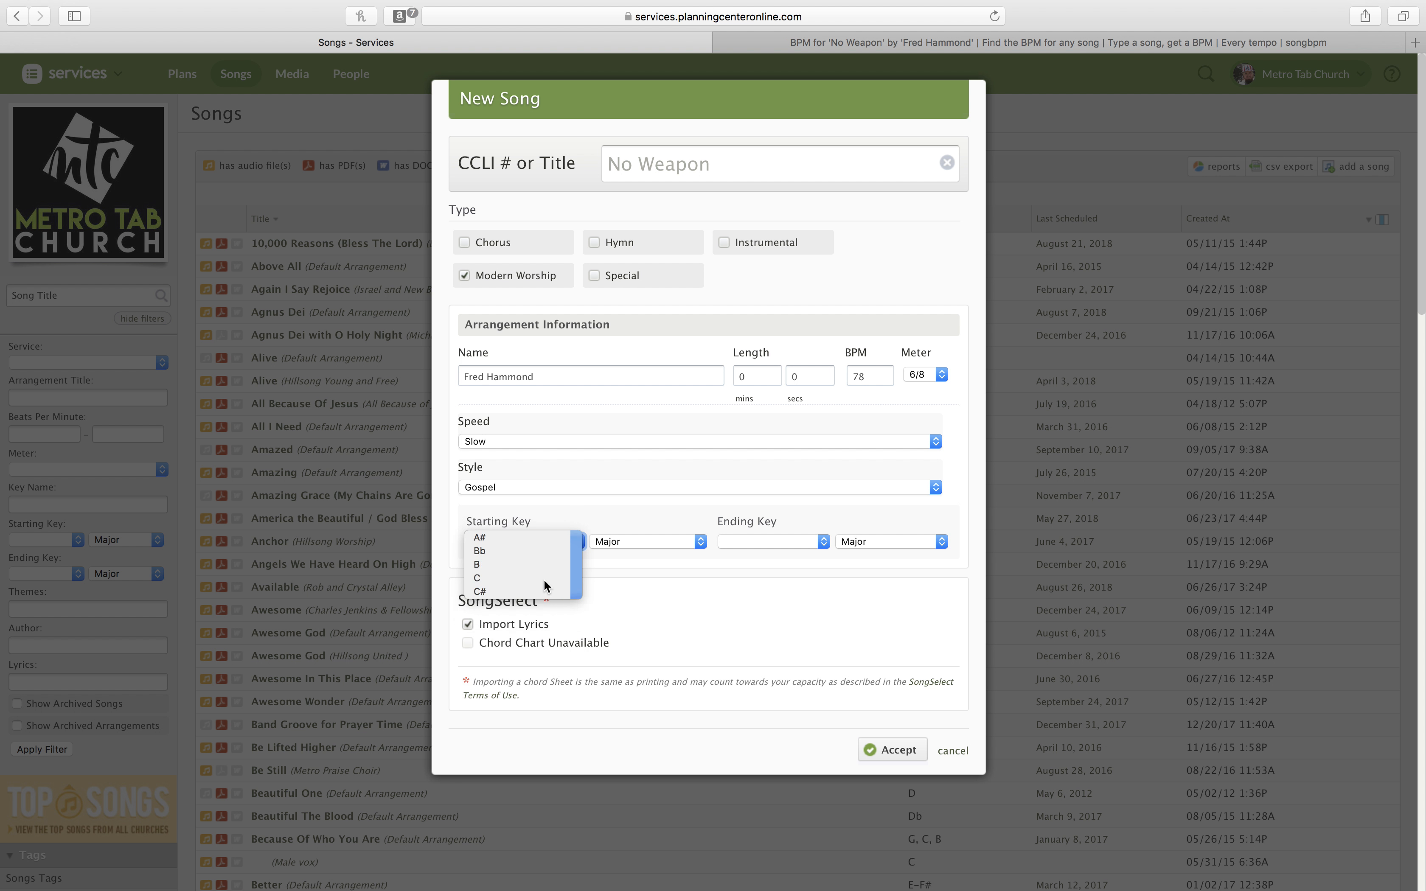
click(809, 540)
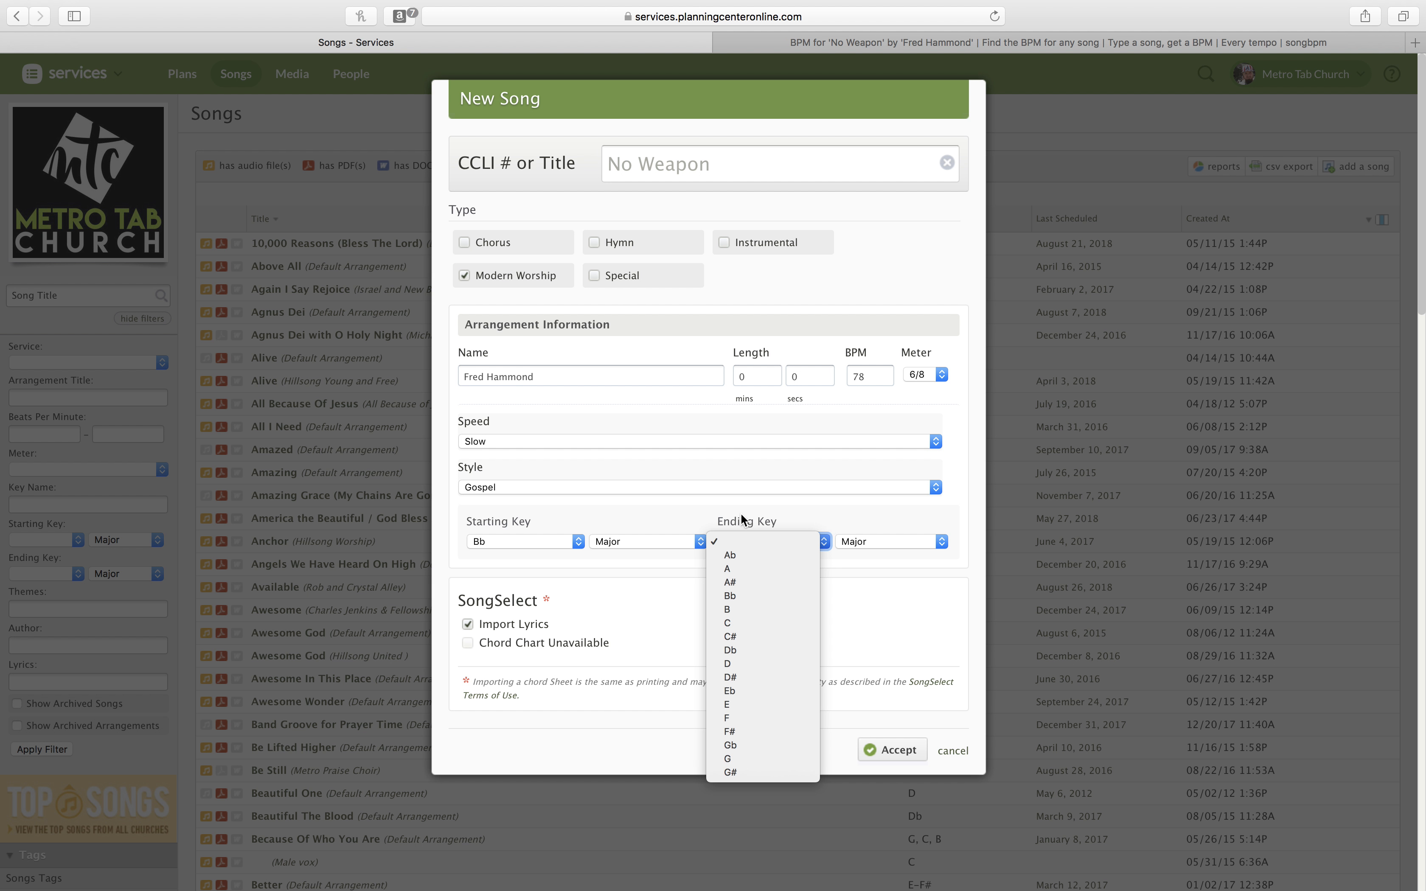
click(748, 622)
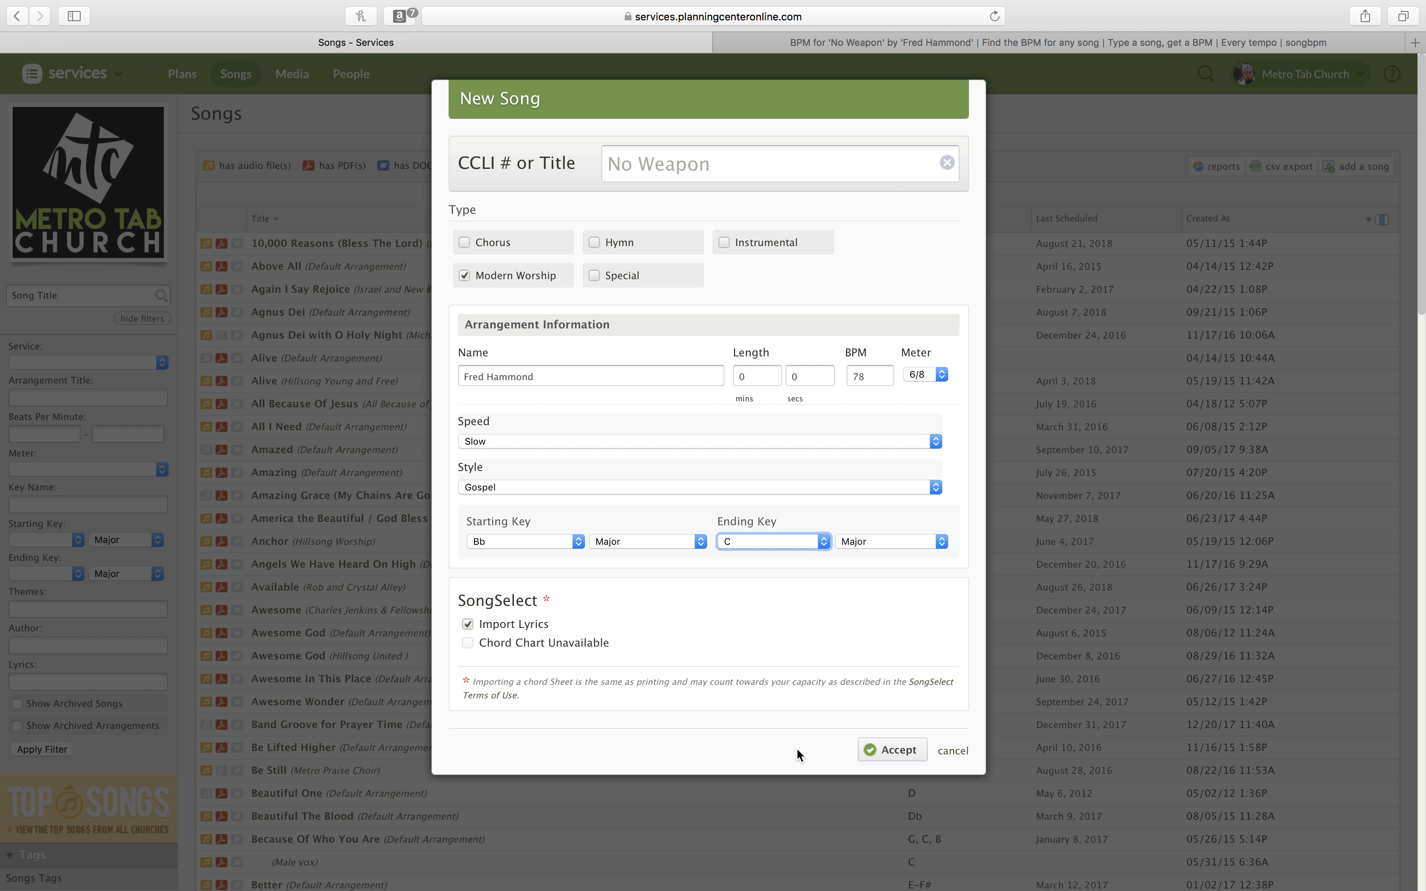
click(887, 762)
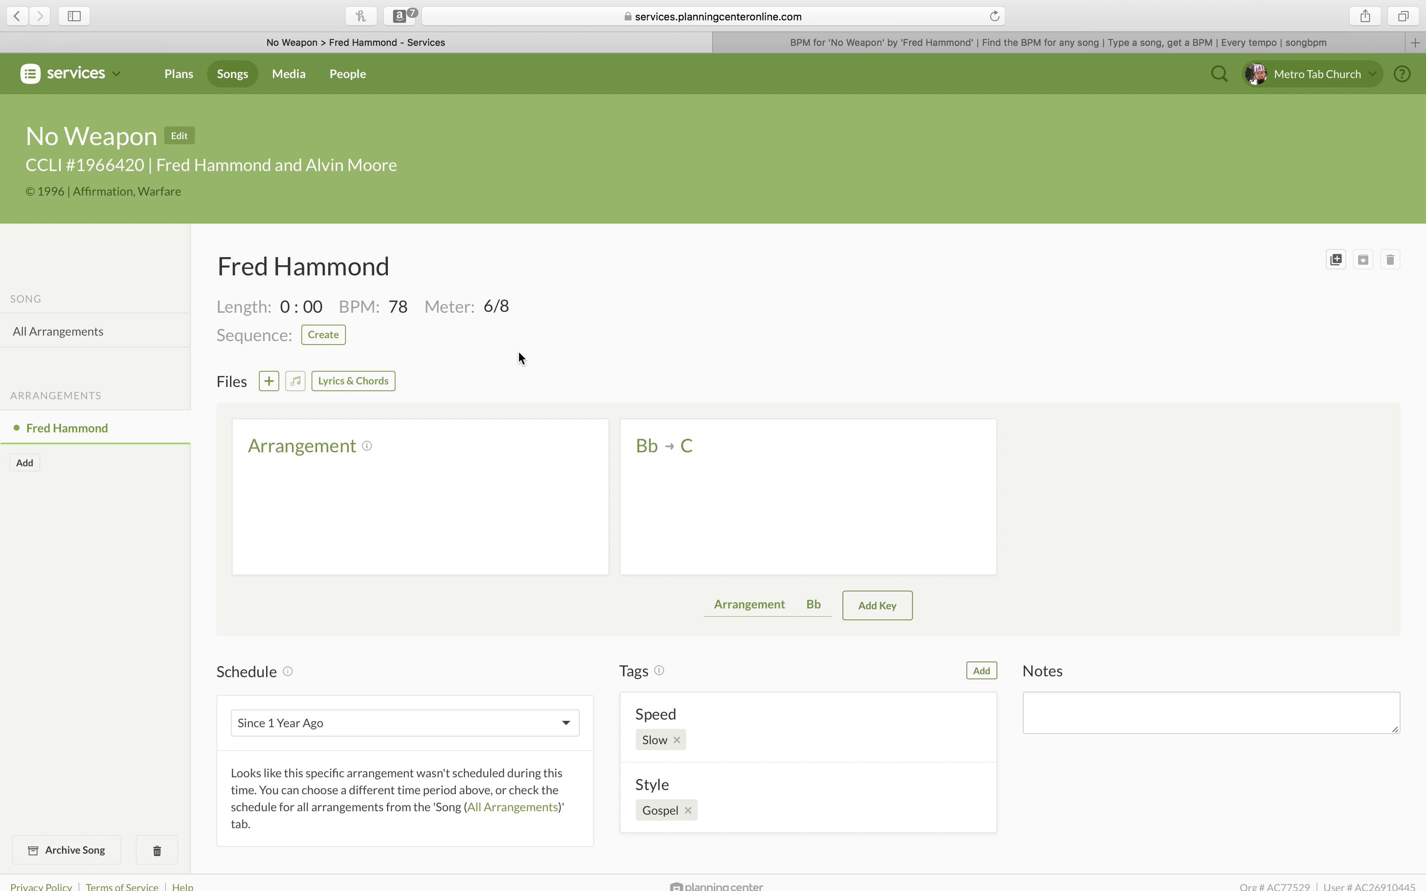
Check the arrangement's Lyrics & Chords editor for the imported lyrics and return to the song page
scroll(518, 353, down, 1)
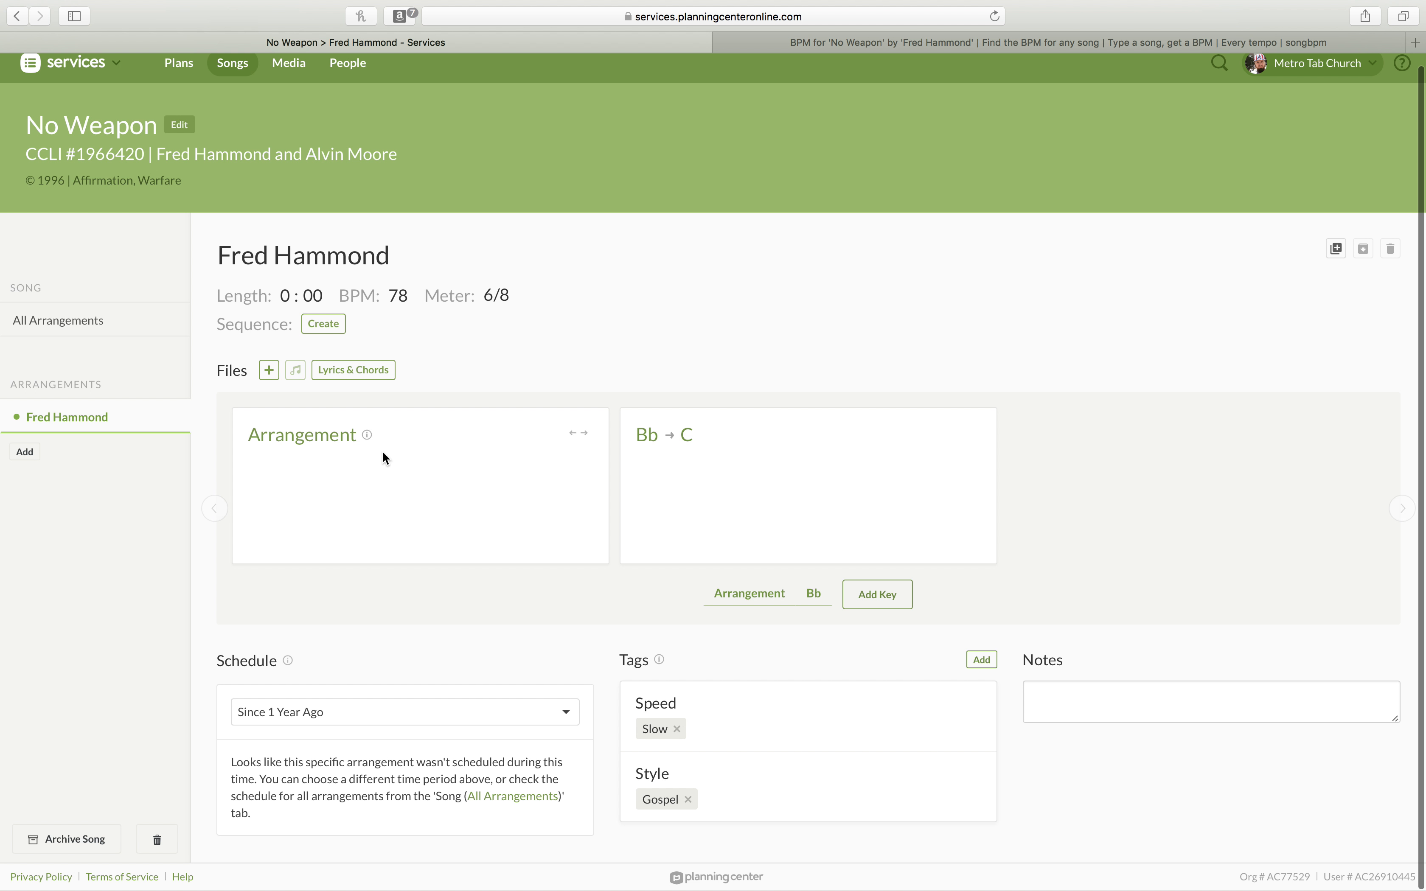
click(374, 373)
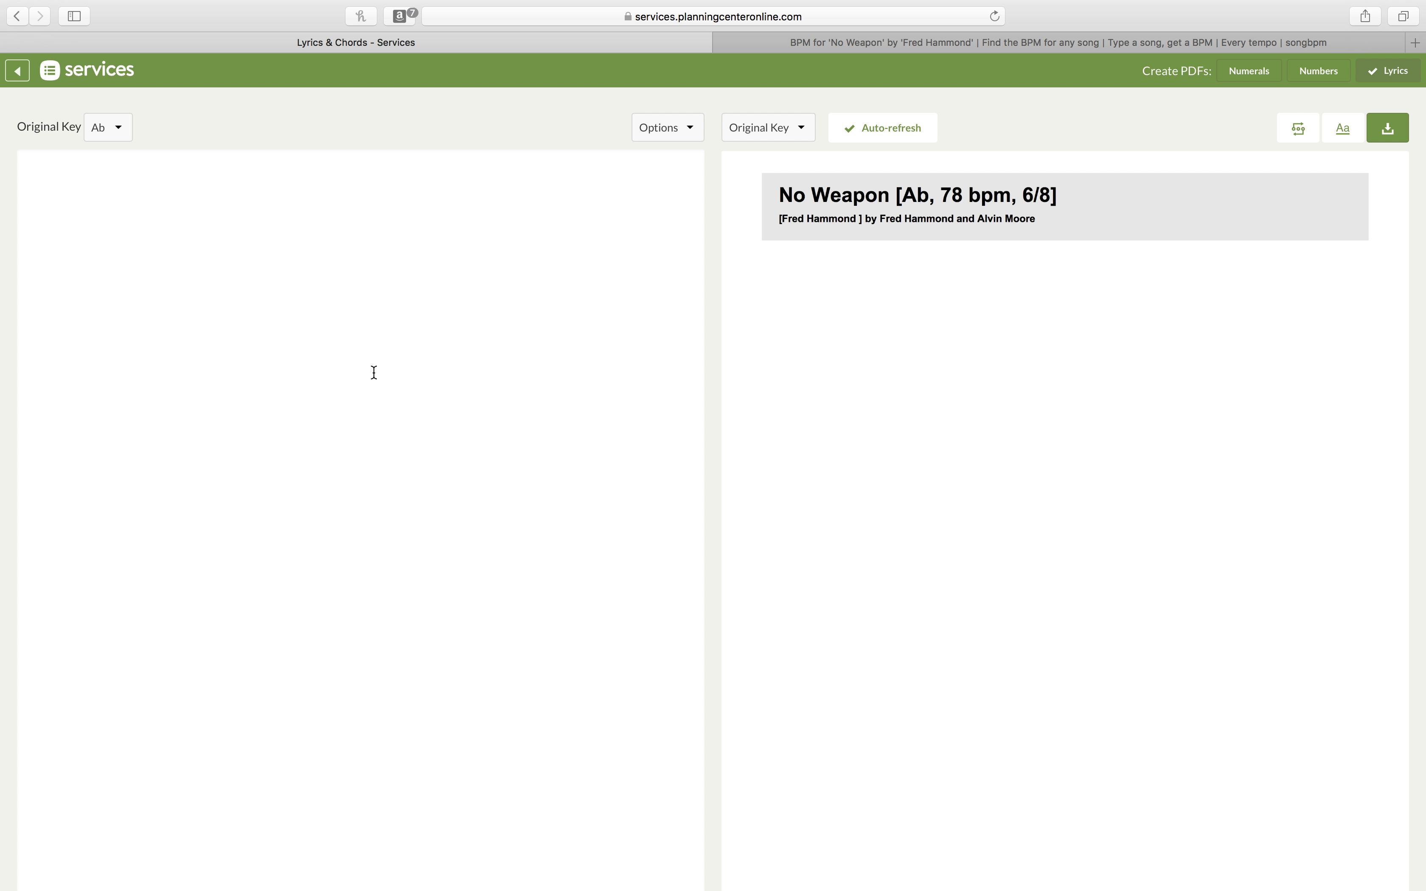
click(18, 71)
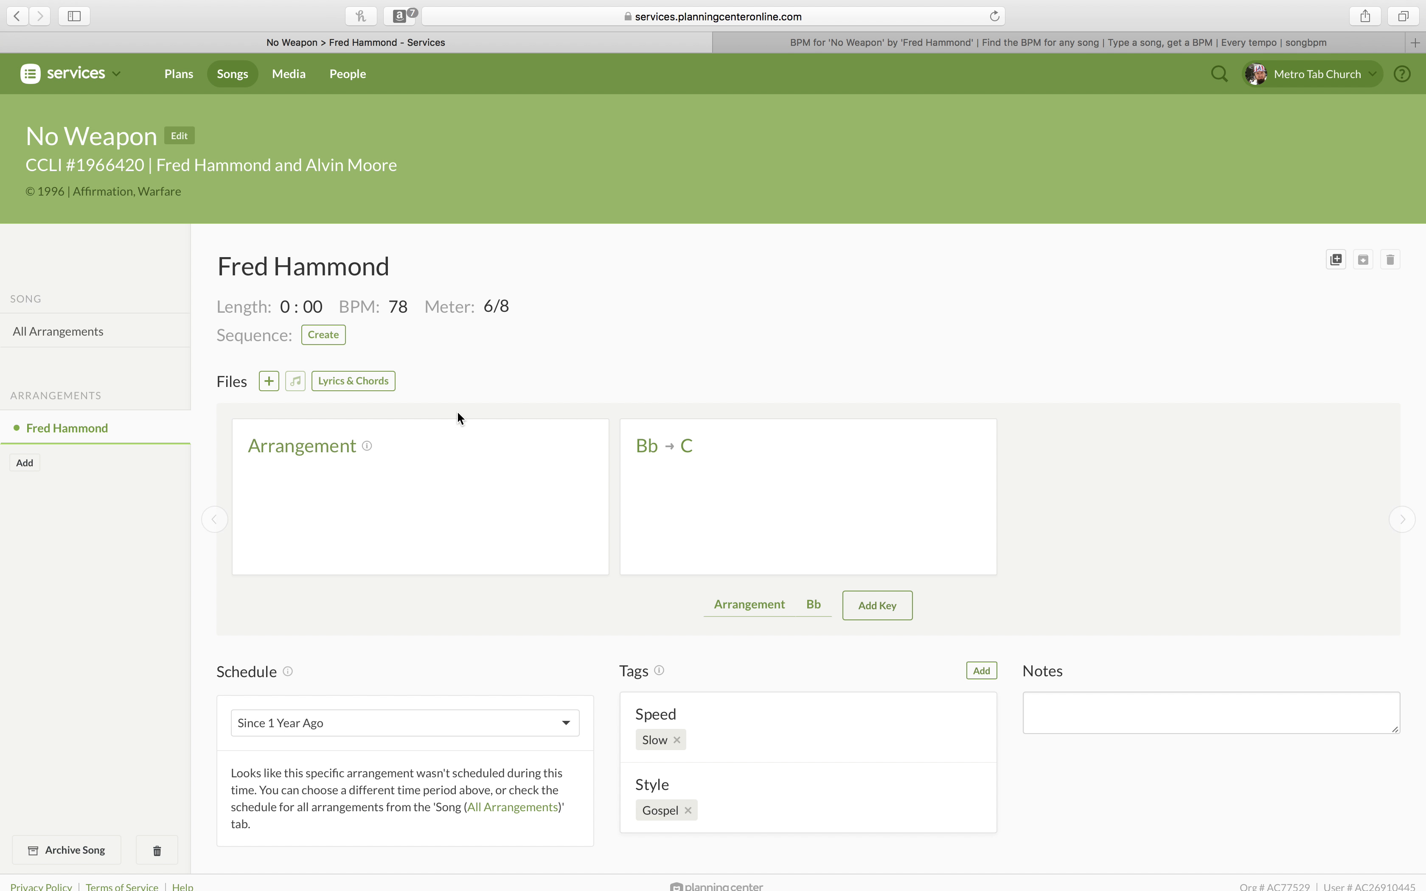
Reopen Lyrics & Chords, review the imported lyrics from start to end, and go back to the arrangement
scroll(459, 413, down, 1)
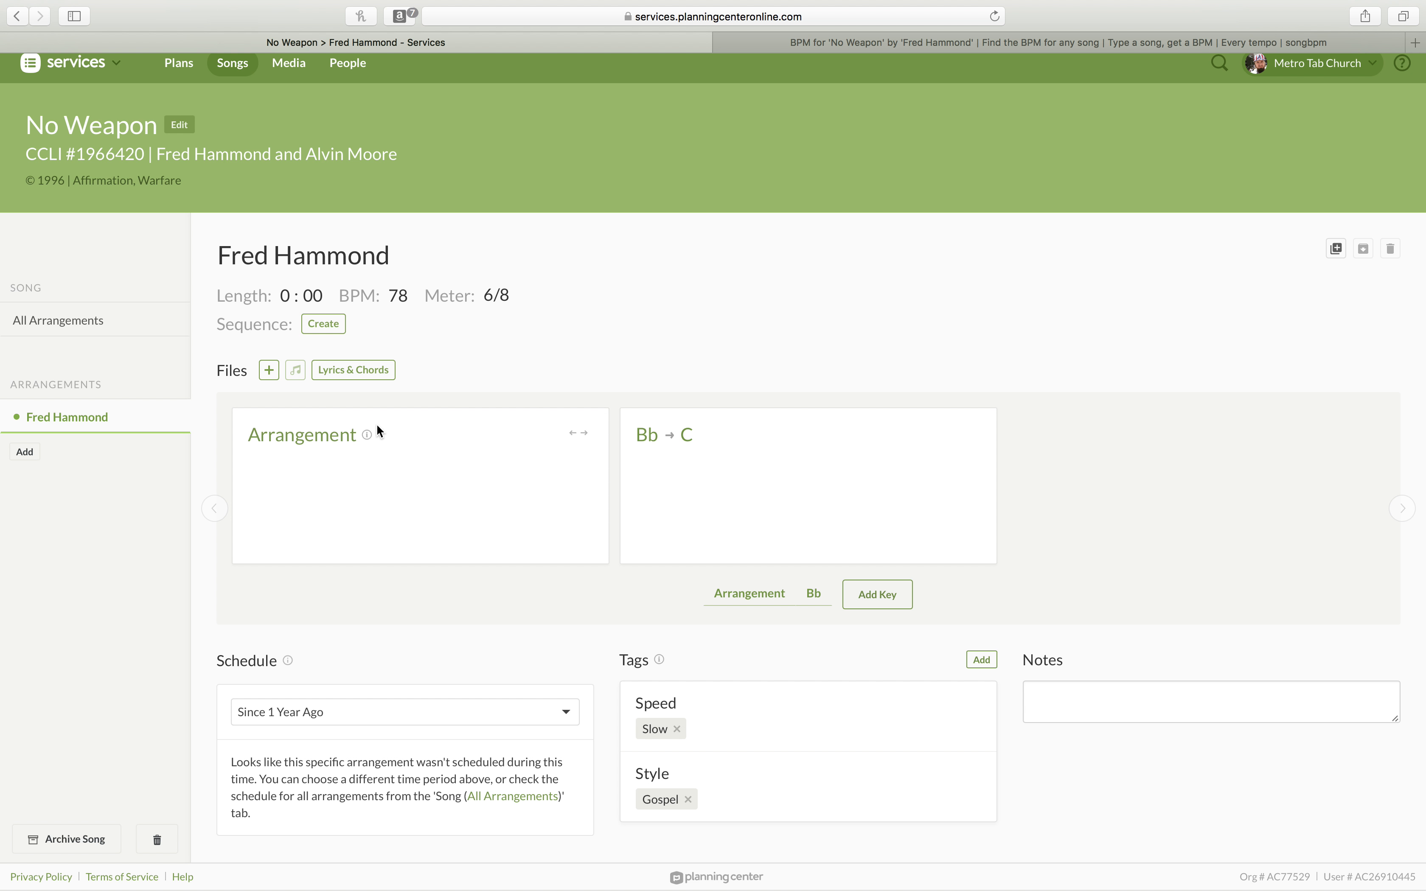
click(360, 371)
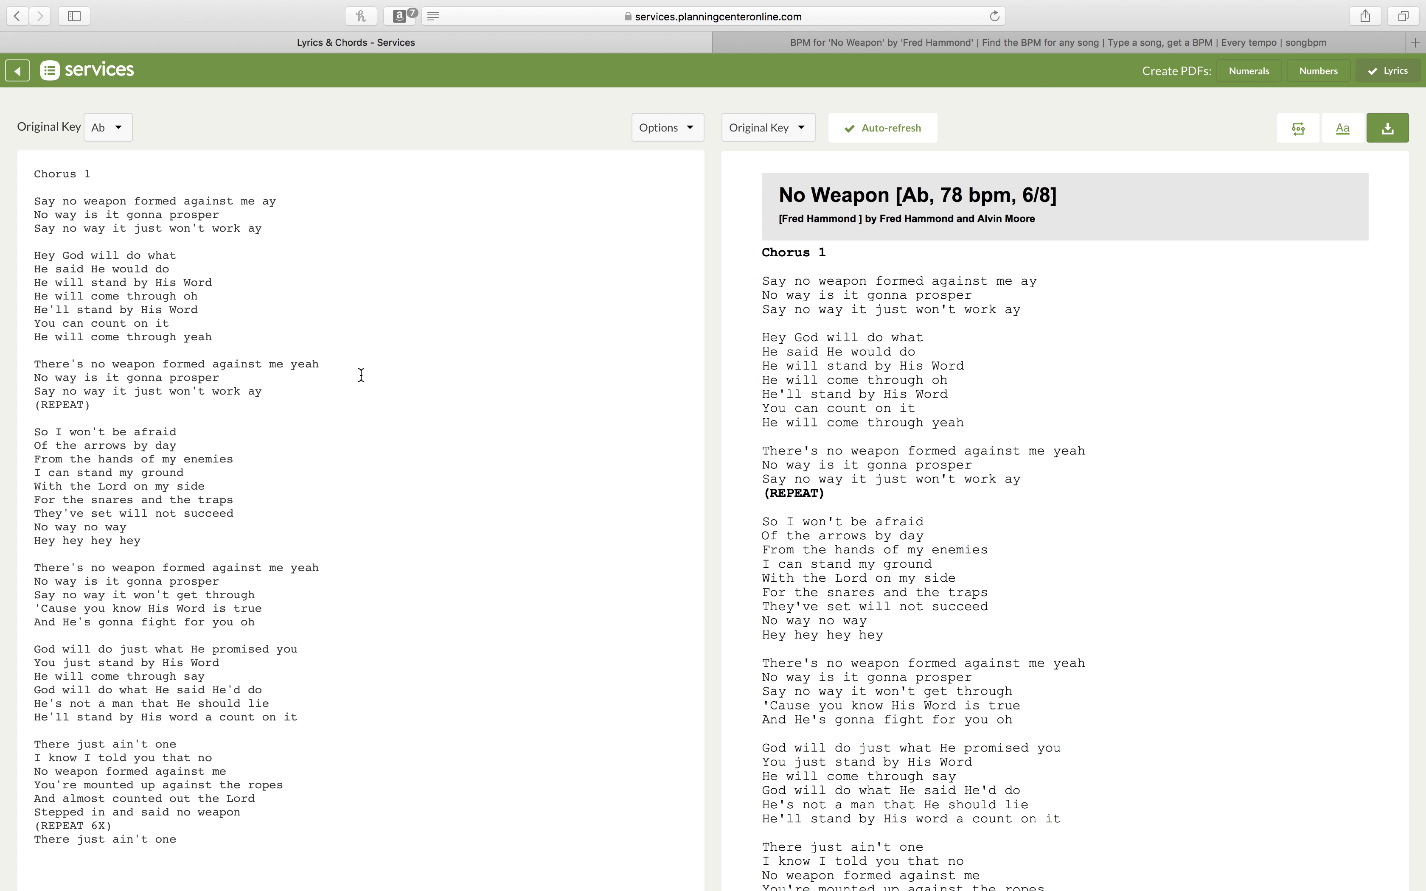
scroll(373, 434, down, 3)
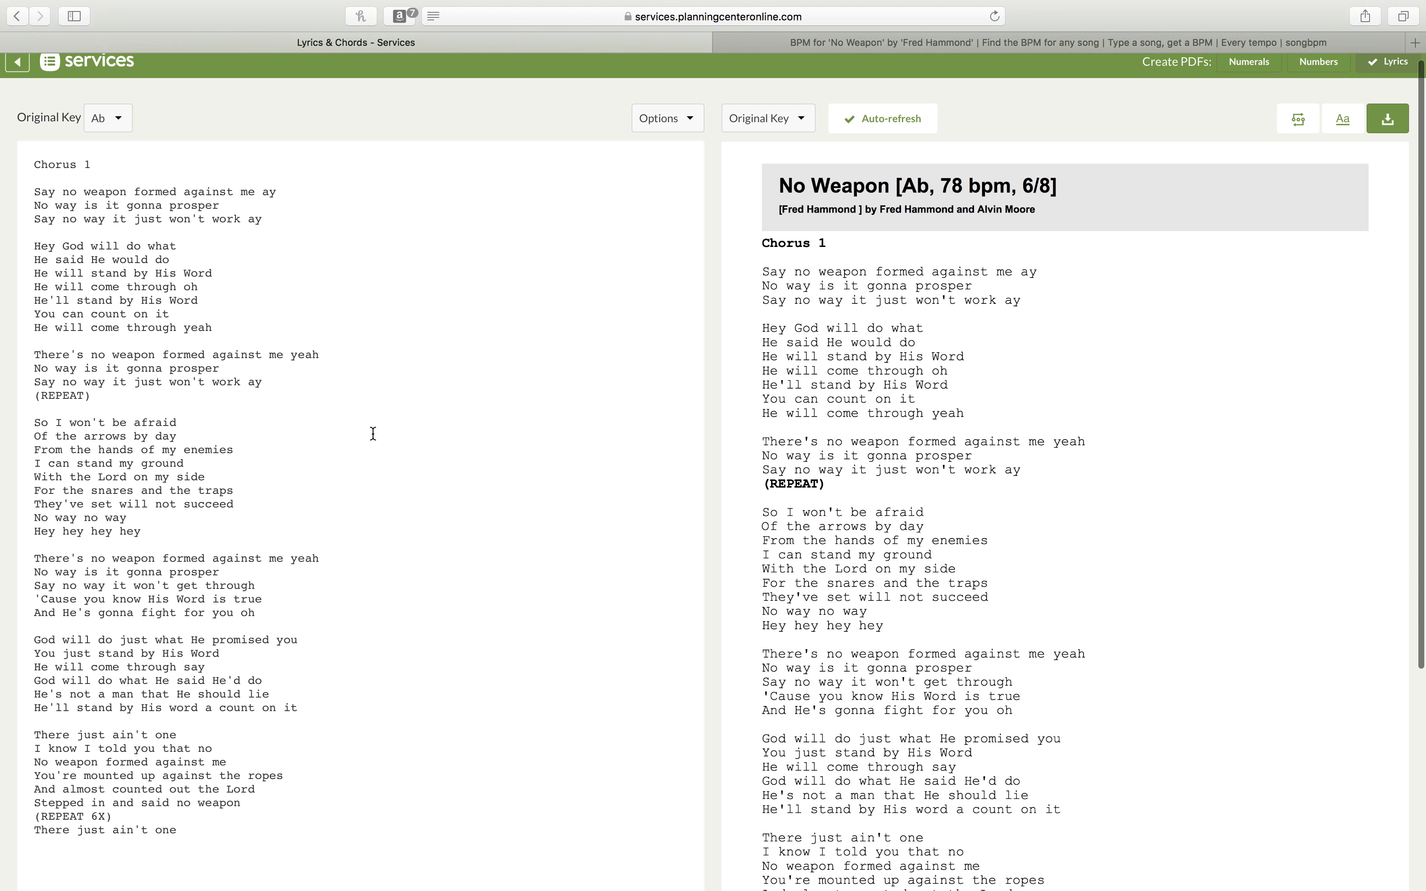
scroll(373, 433, up, 3)
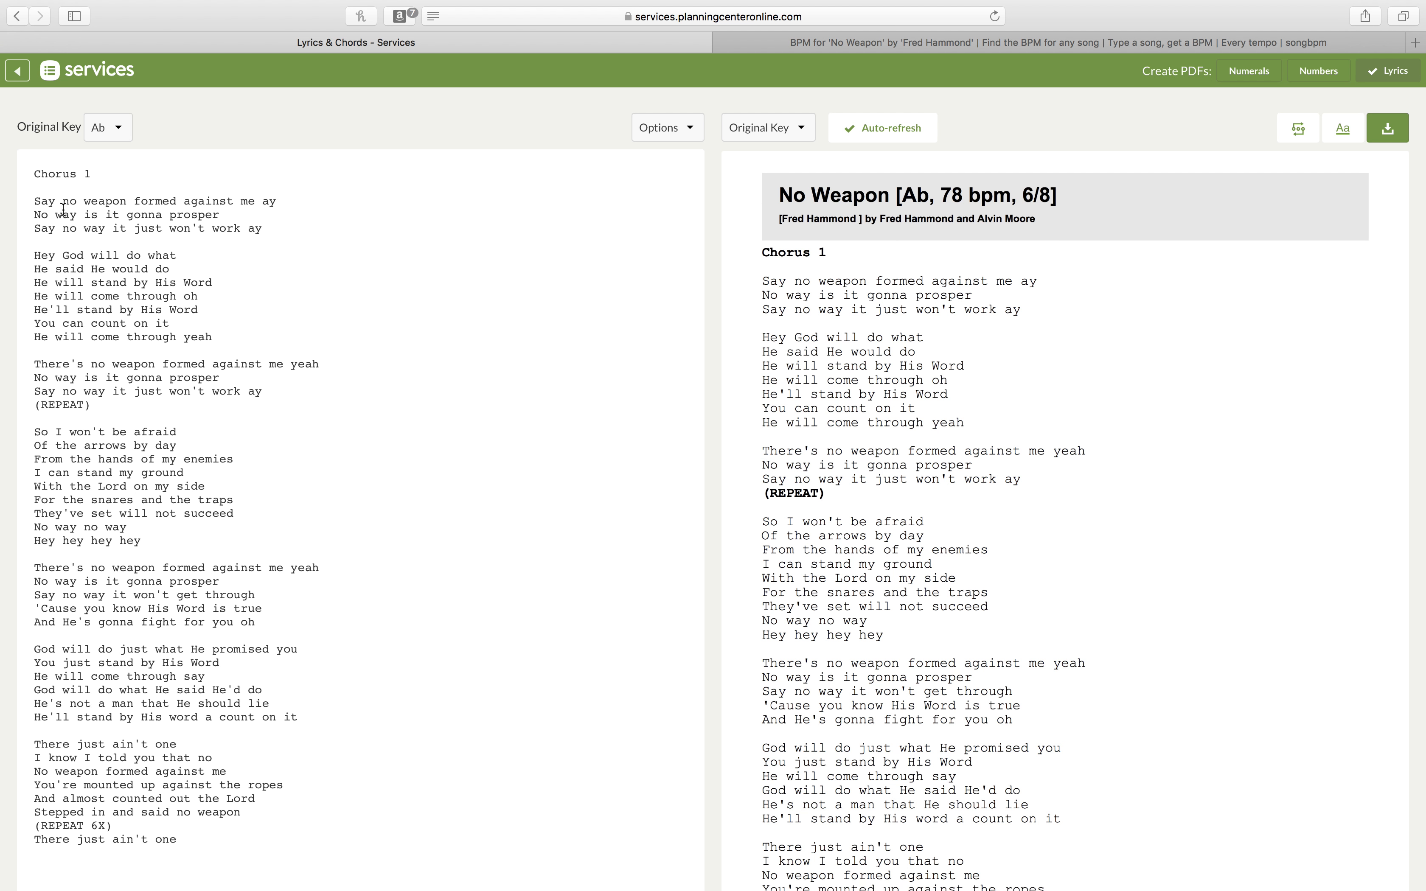
scroll(136, 415, down, 3)
scroll(137, 415, up, 5)
click(23, 73)
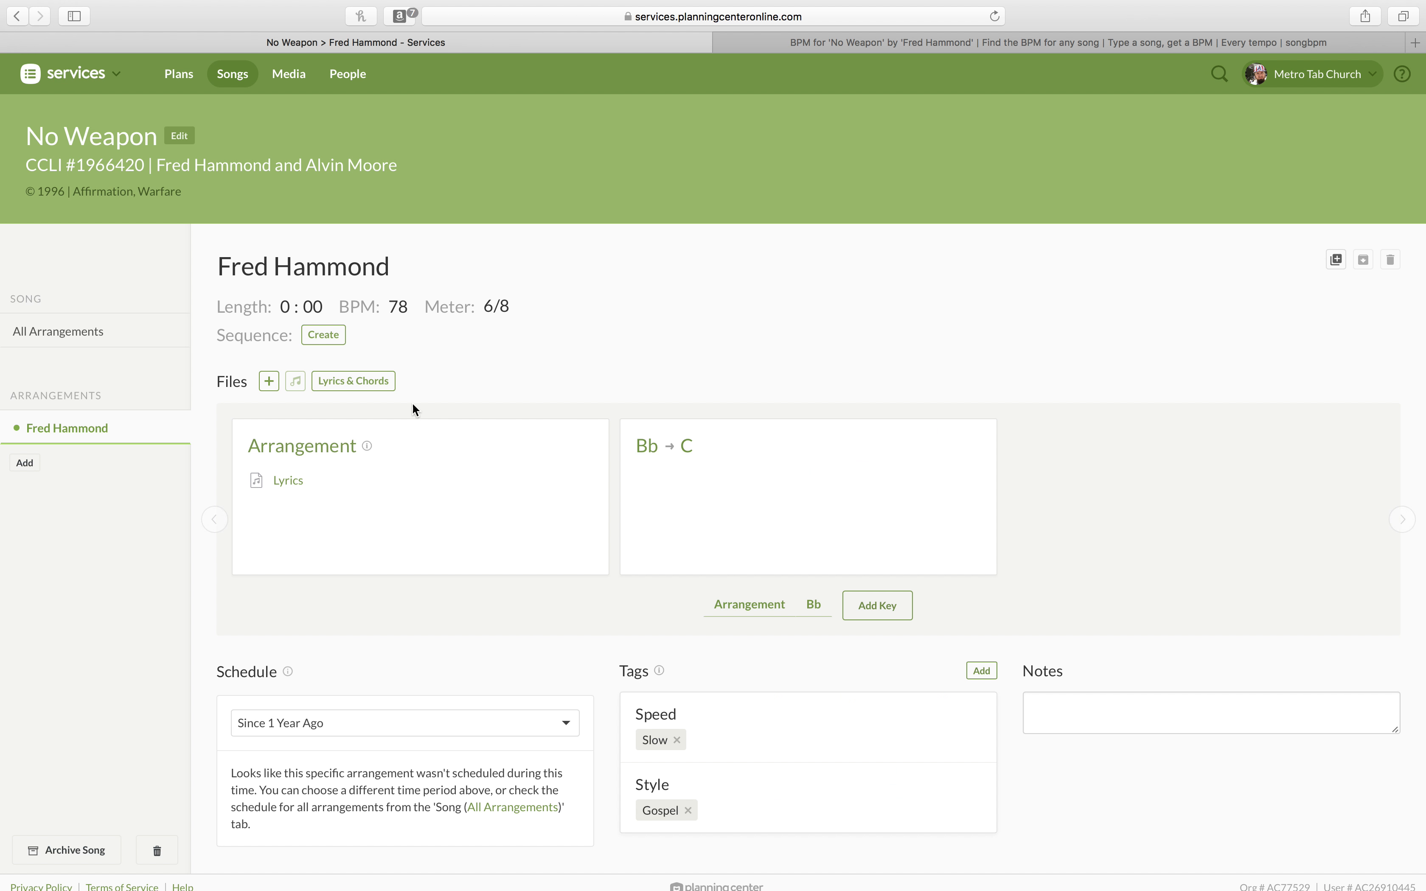
Open the arrangement's lyrics for editing and examine the generated chart preview down to its end
mouse_move(322, 482)
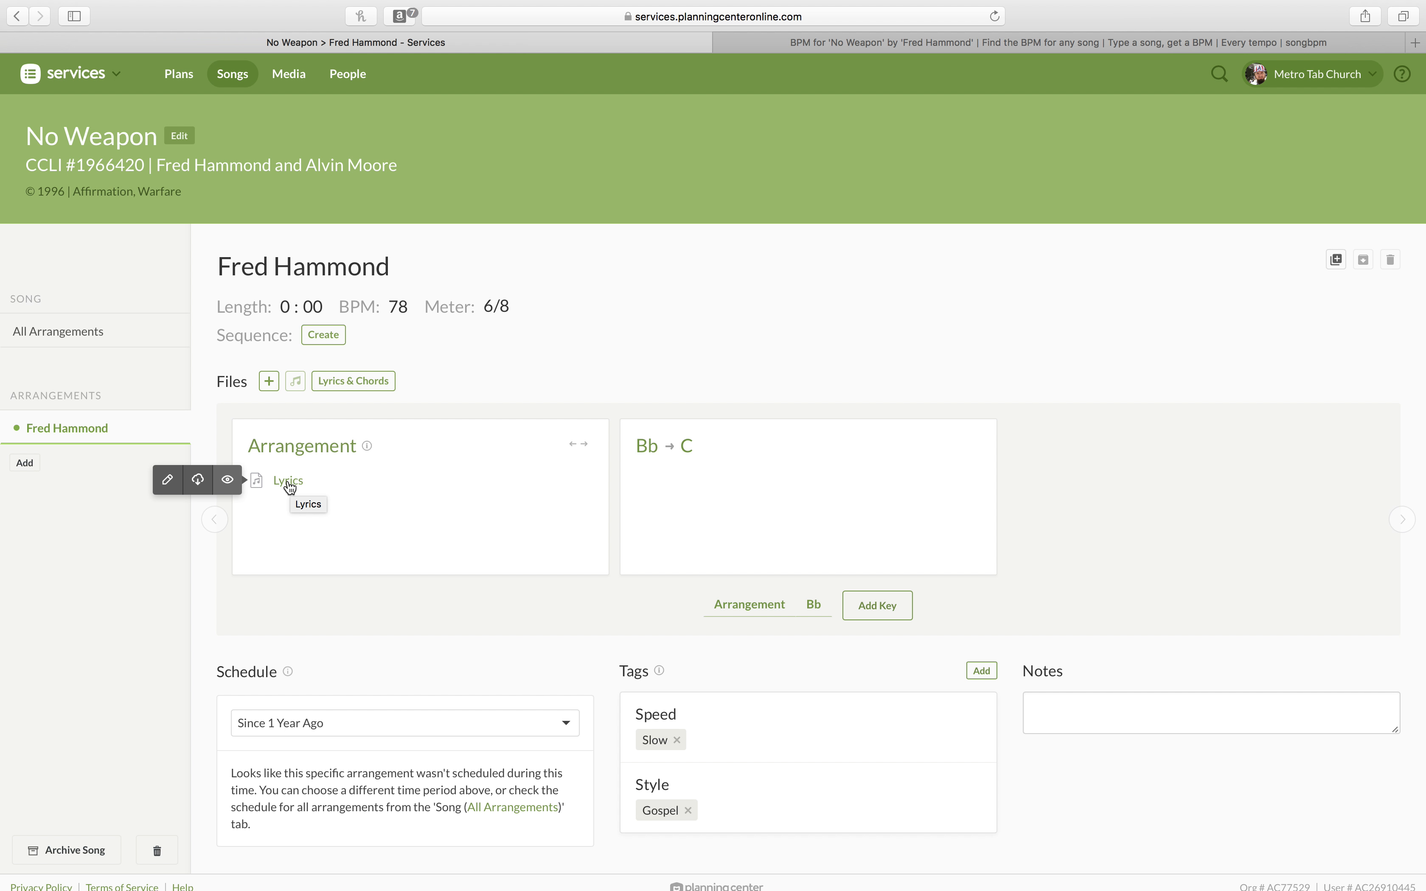
click(365, 382)
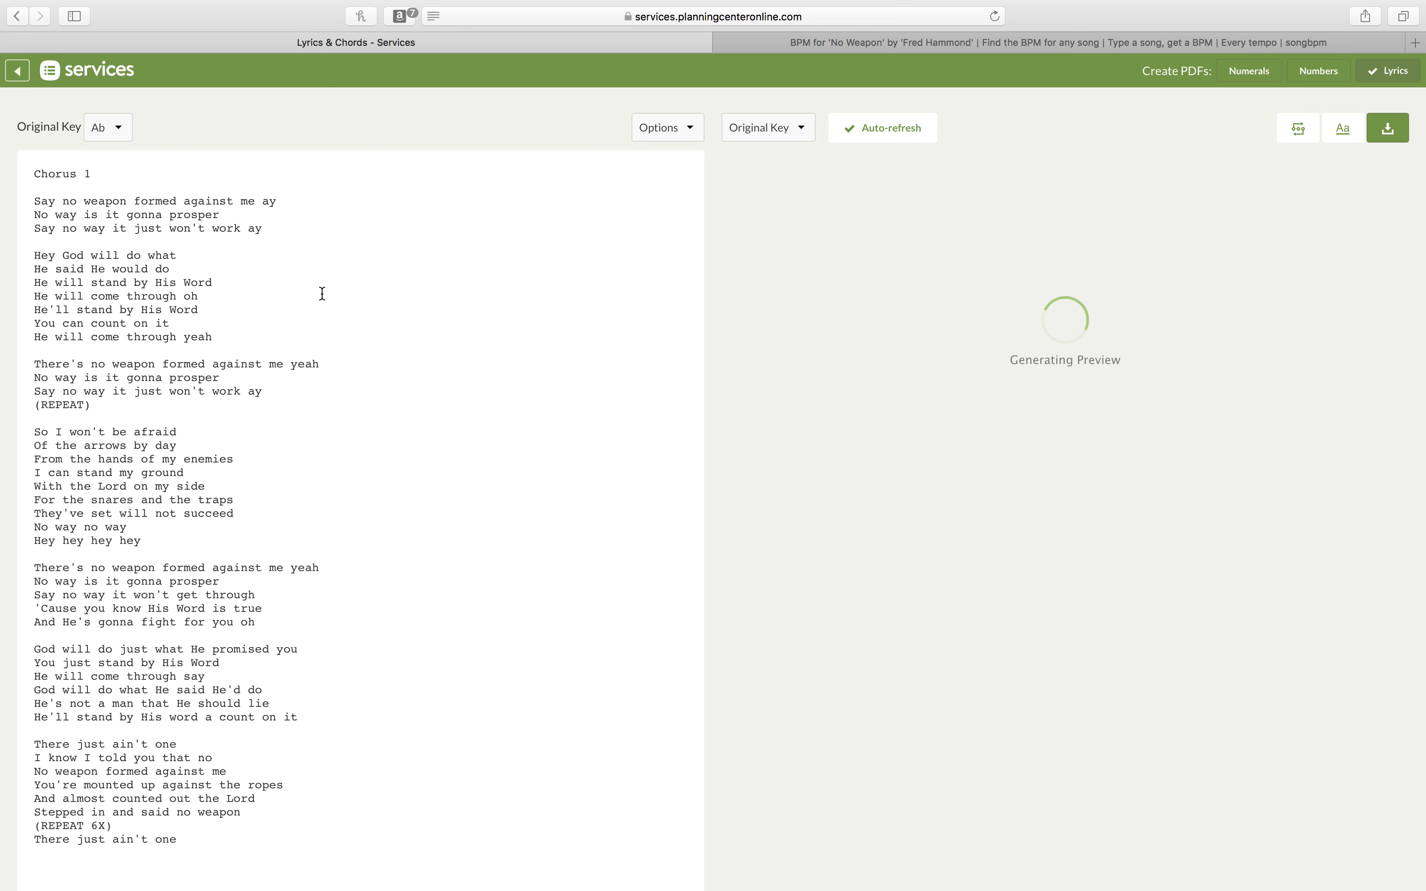
scroll(306, 476, down, 5)
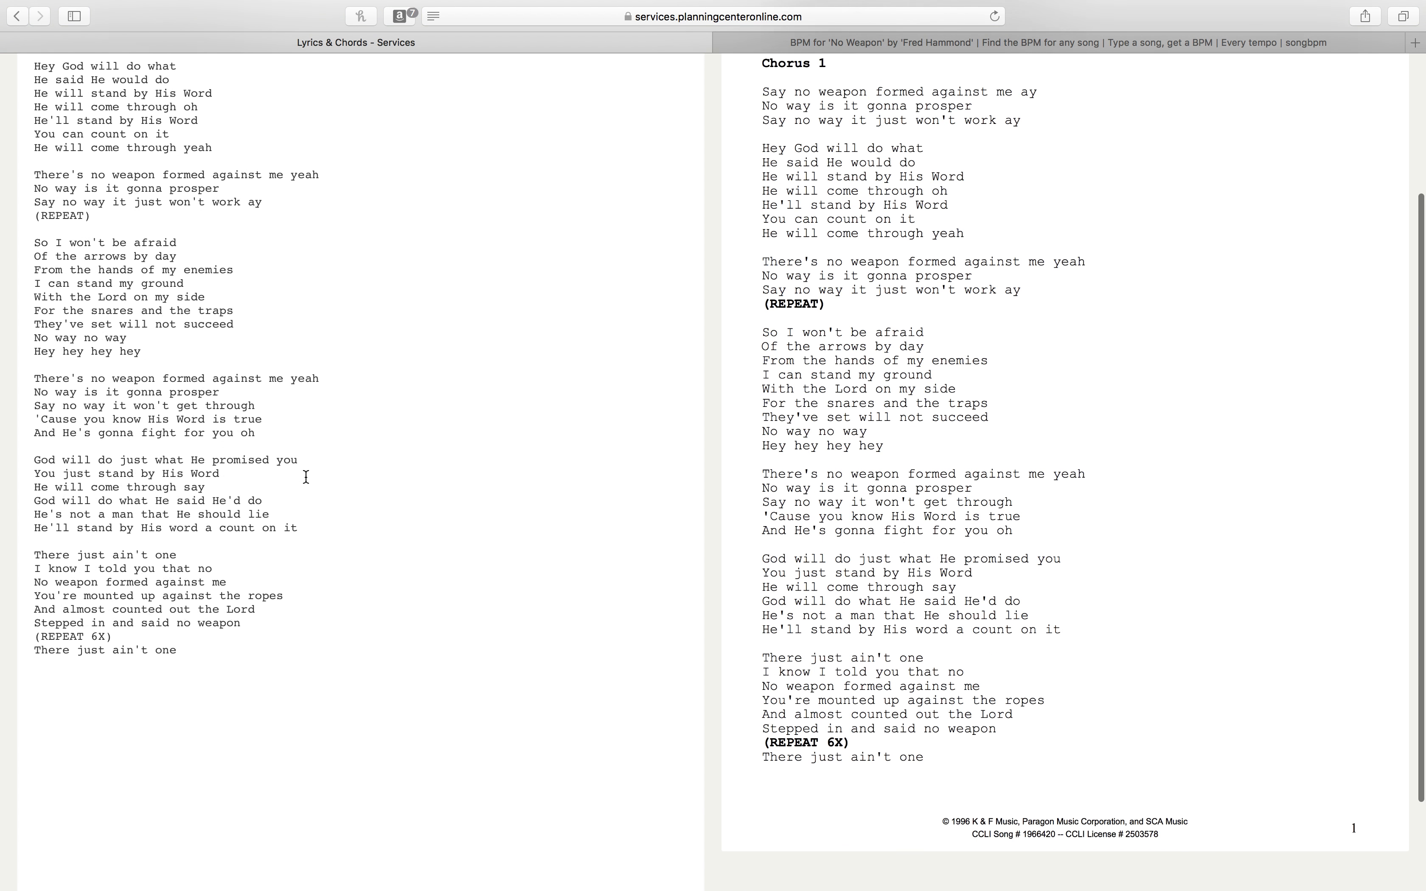
Set the original key to Bb and insert the chord [Bb] before "weapon" in the first lyric line
scroll(295, 454, up, 10)
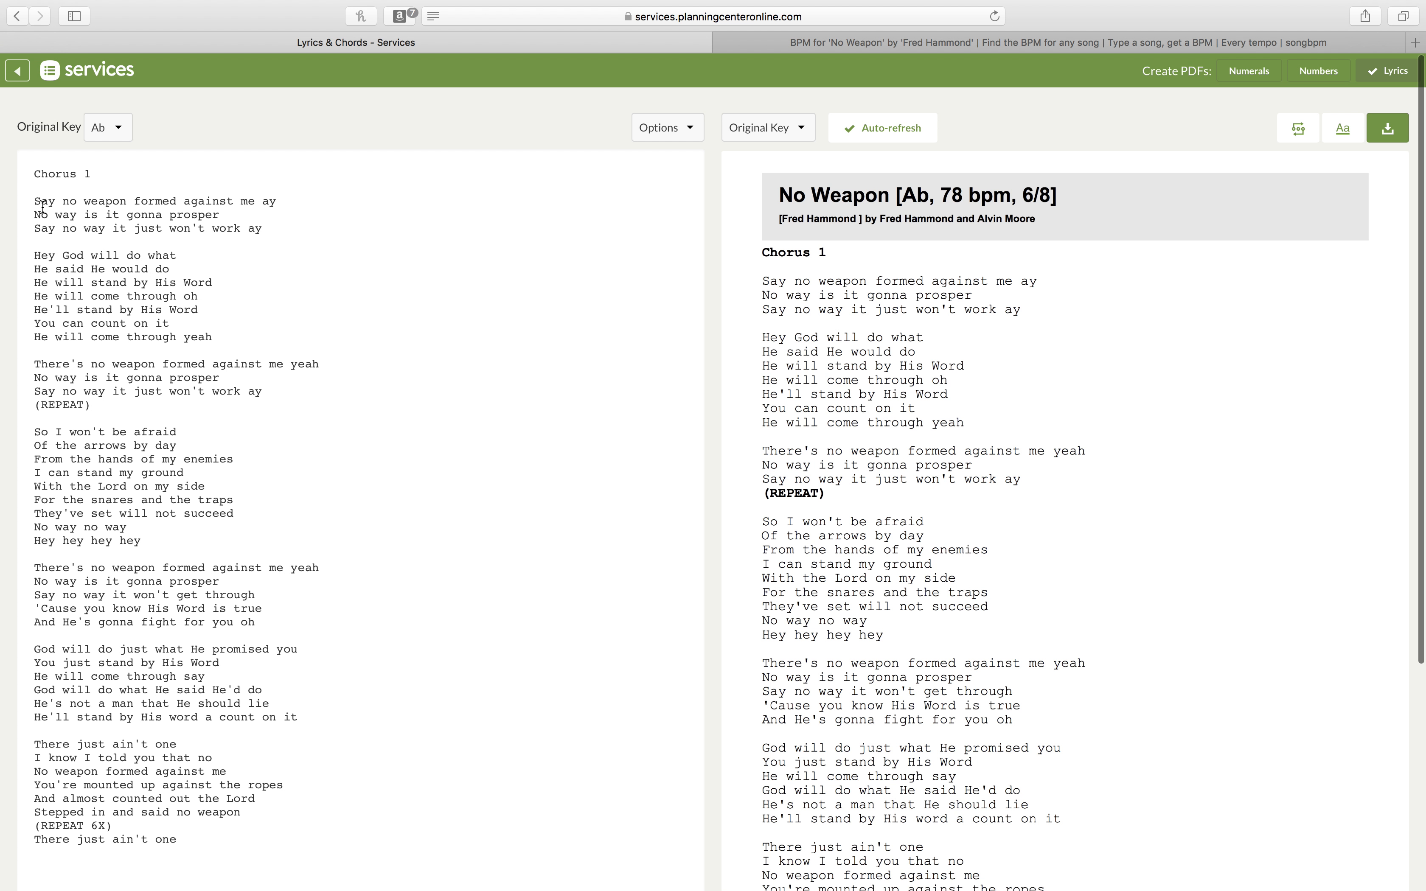
click(37, 203)
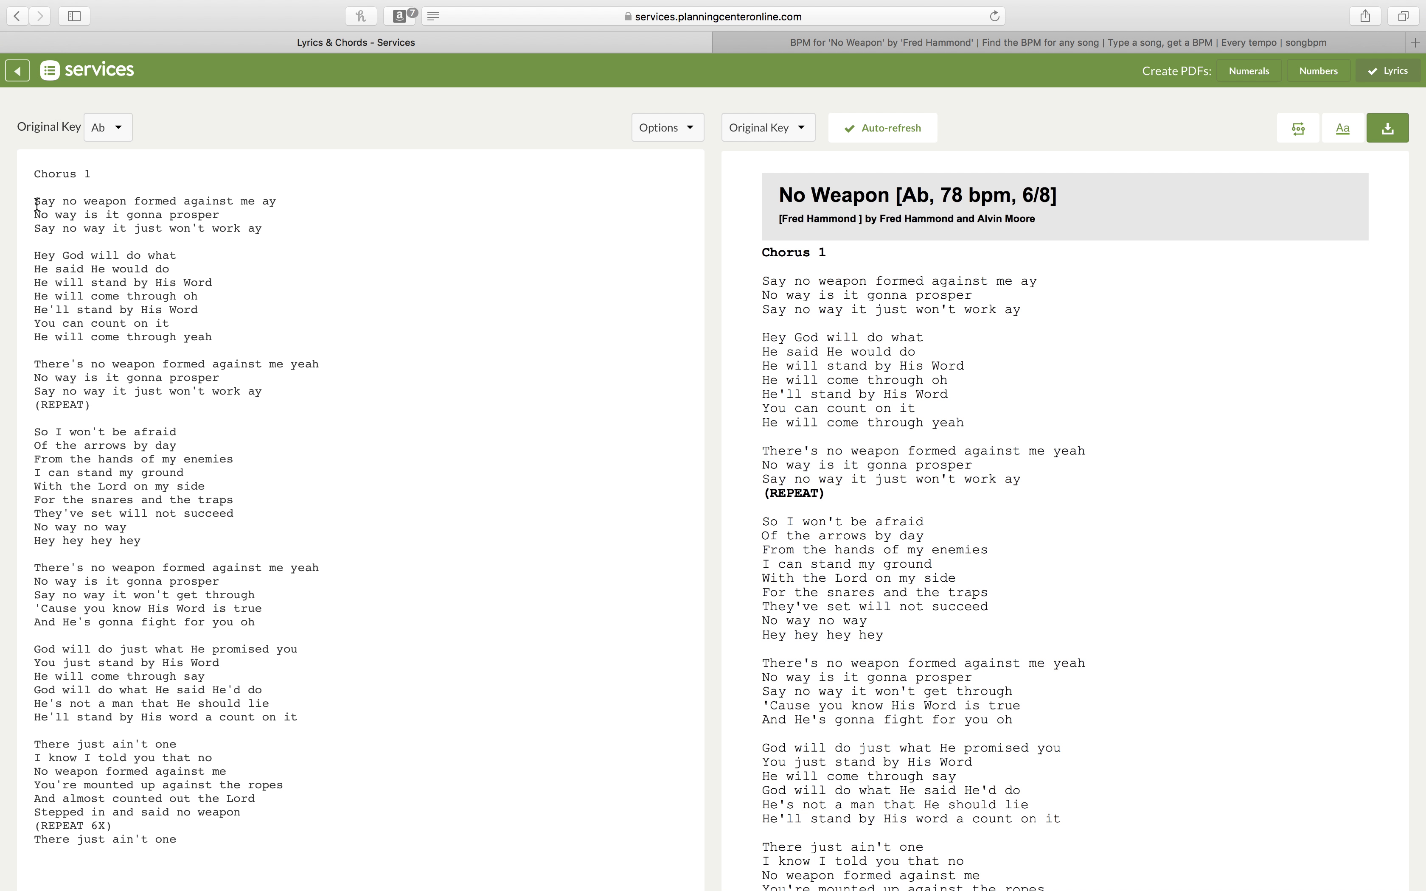
click(87, 202)
text([)
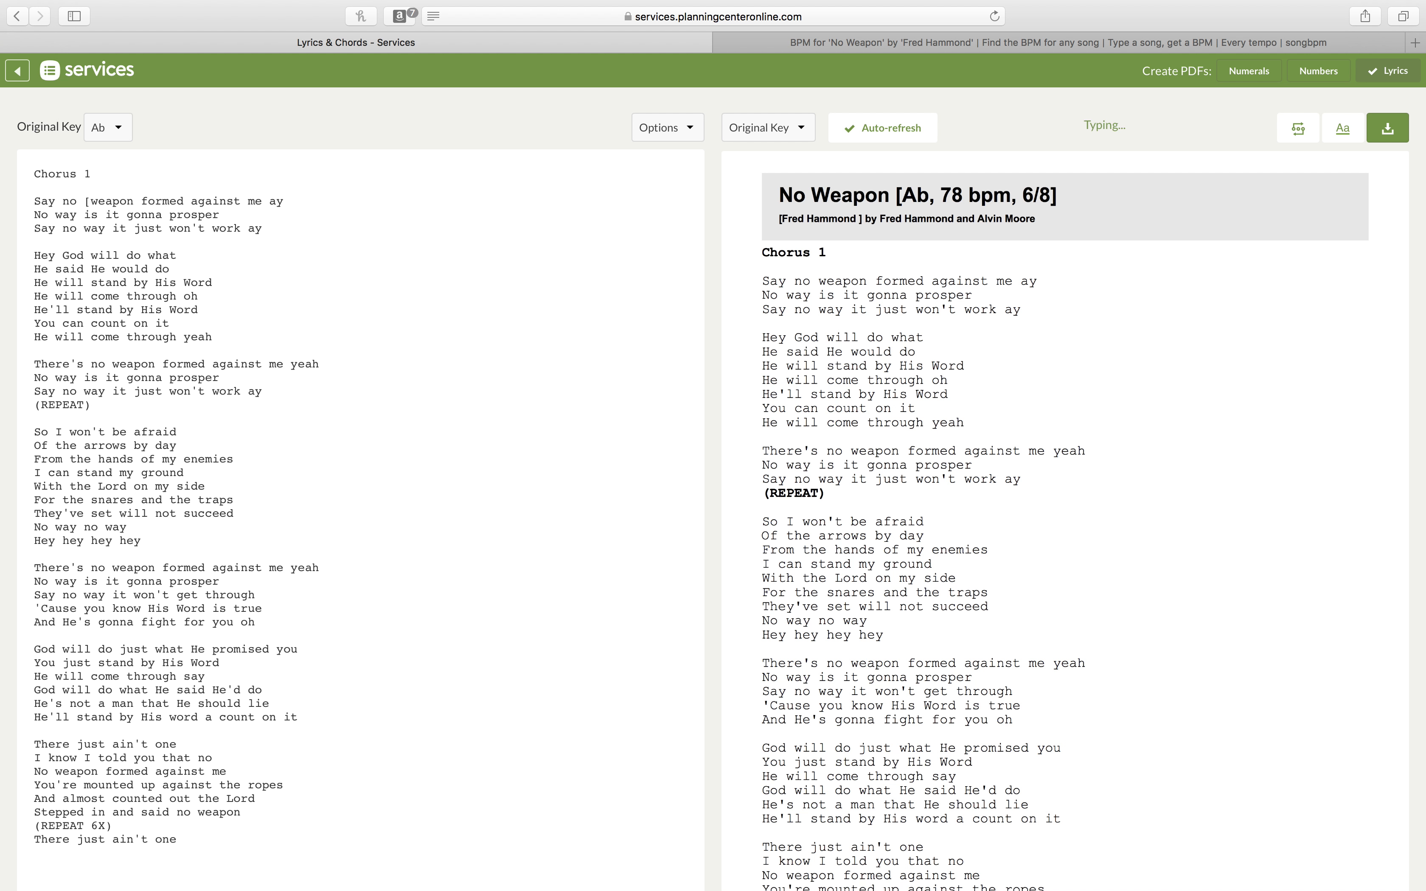
click(131, 131)
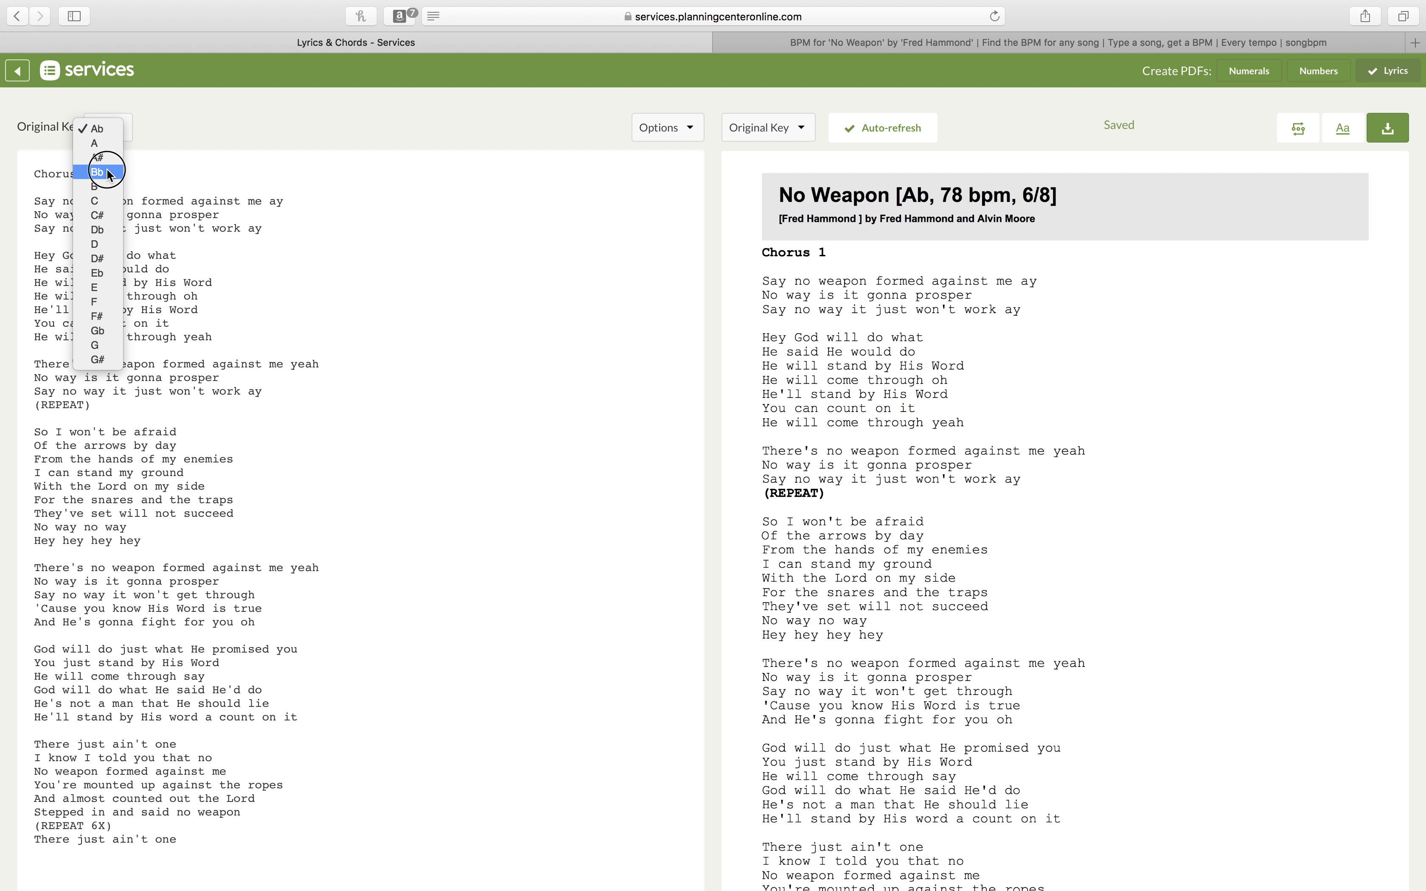
click(101, 172)
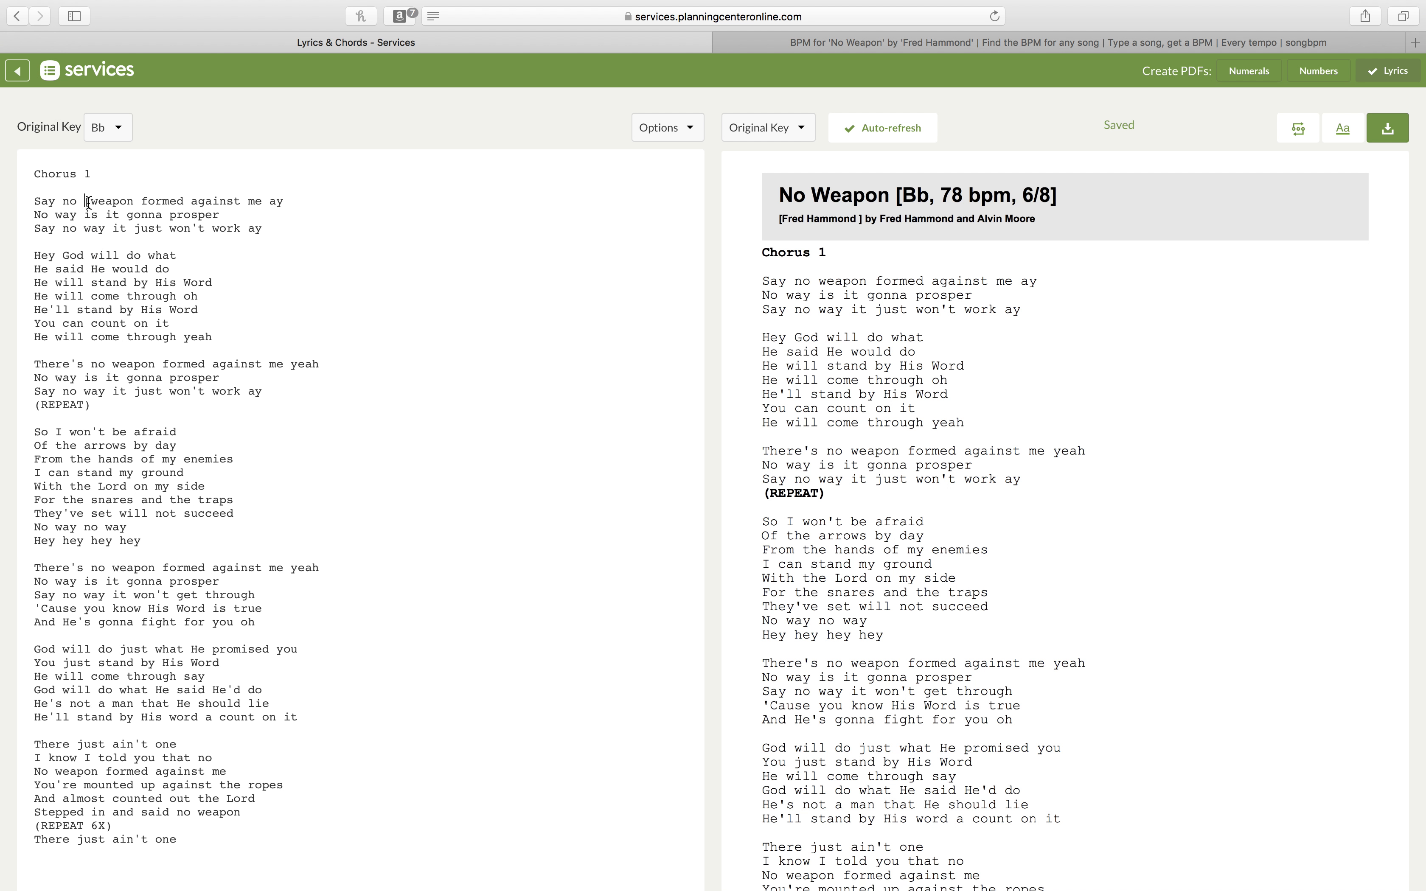
text(Bb])
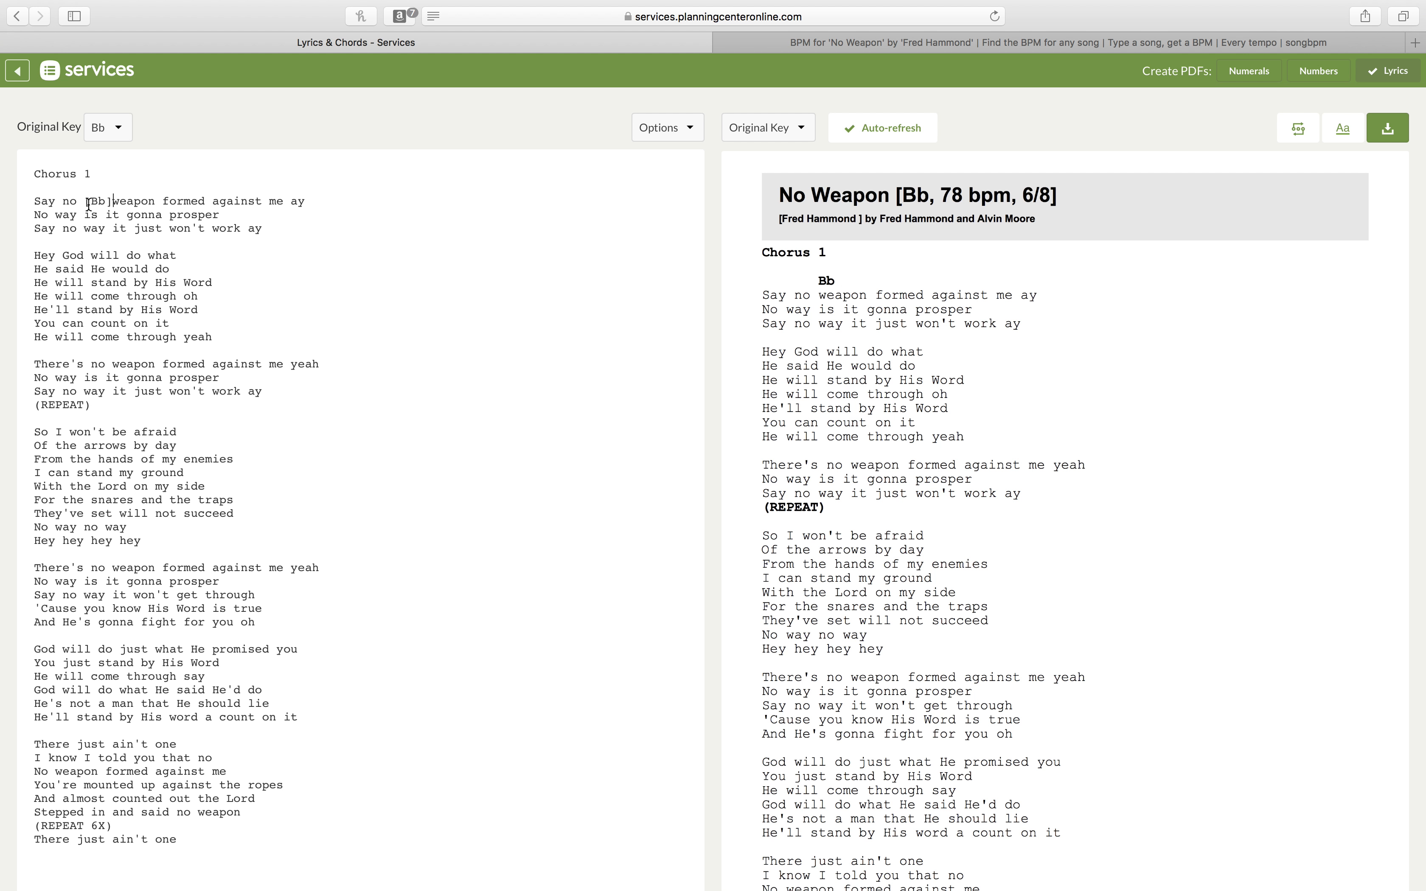
Insert the chord [F/A] before "formed" and [Gm] after the first letter of "against" in the first lyric line
click(164, 201)
text([F/A])
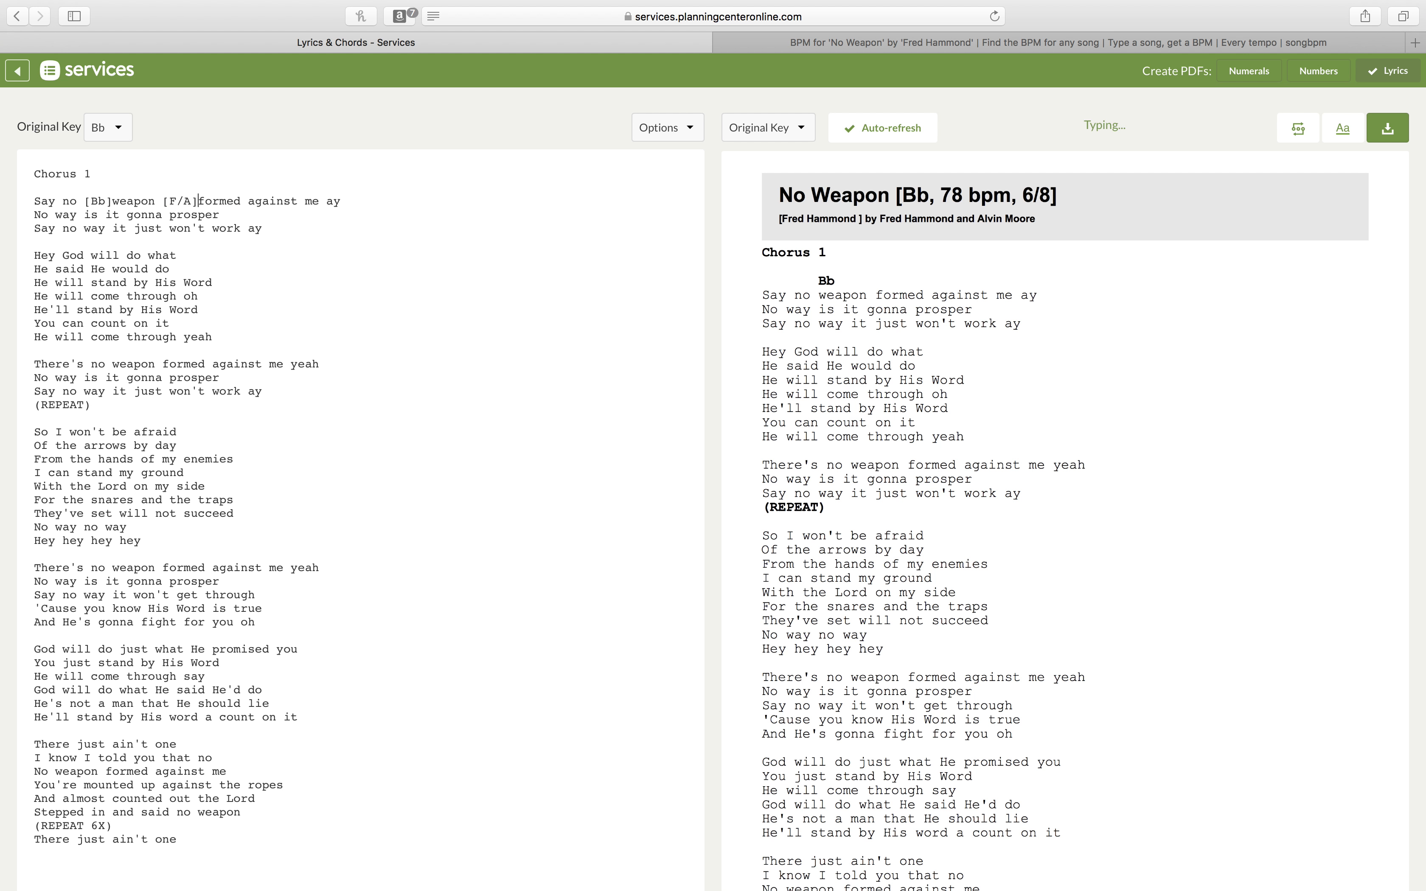
click(257, 203)
text([Gm])
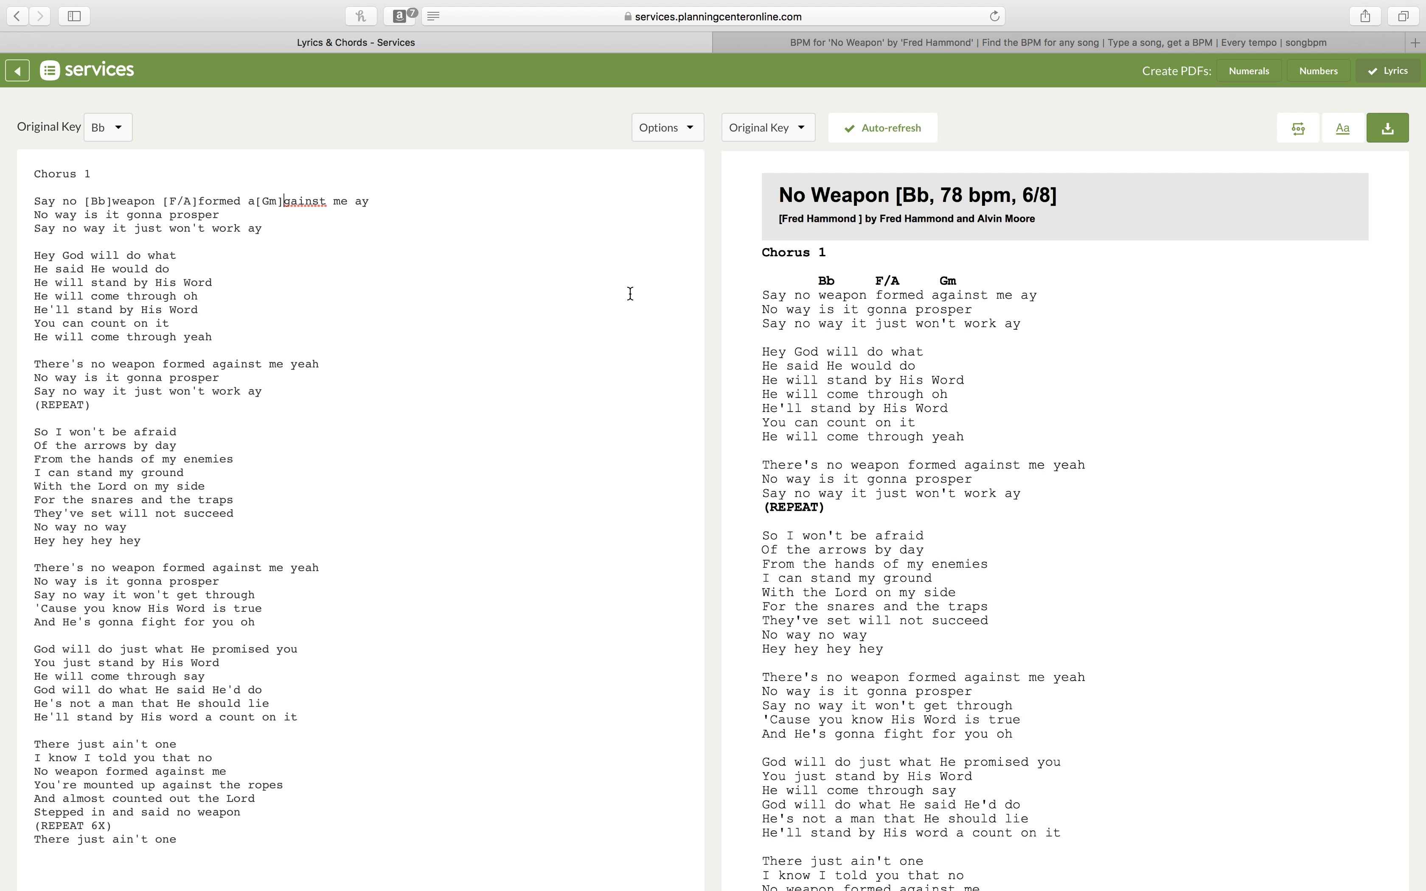
Leave the Lyrics & Chords editor and return to the Fred Hammond arrangement's files
click(697, 135)
click(23, 72)
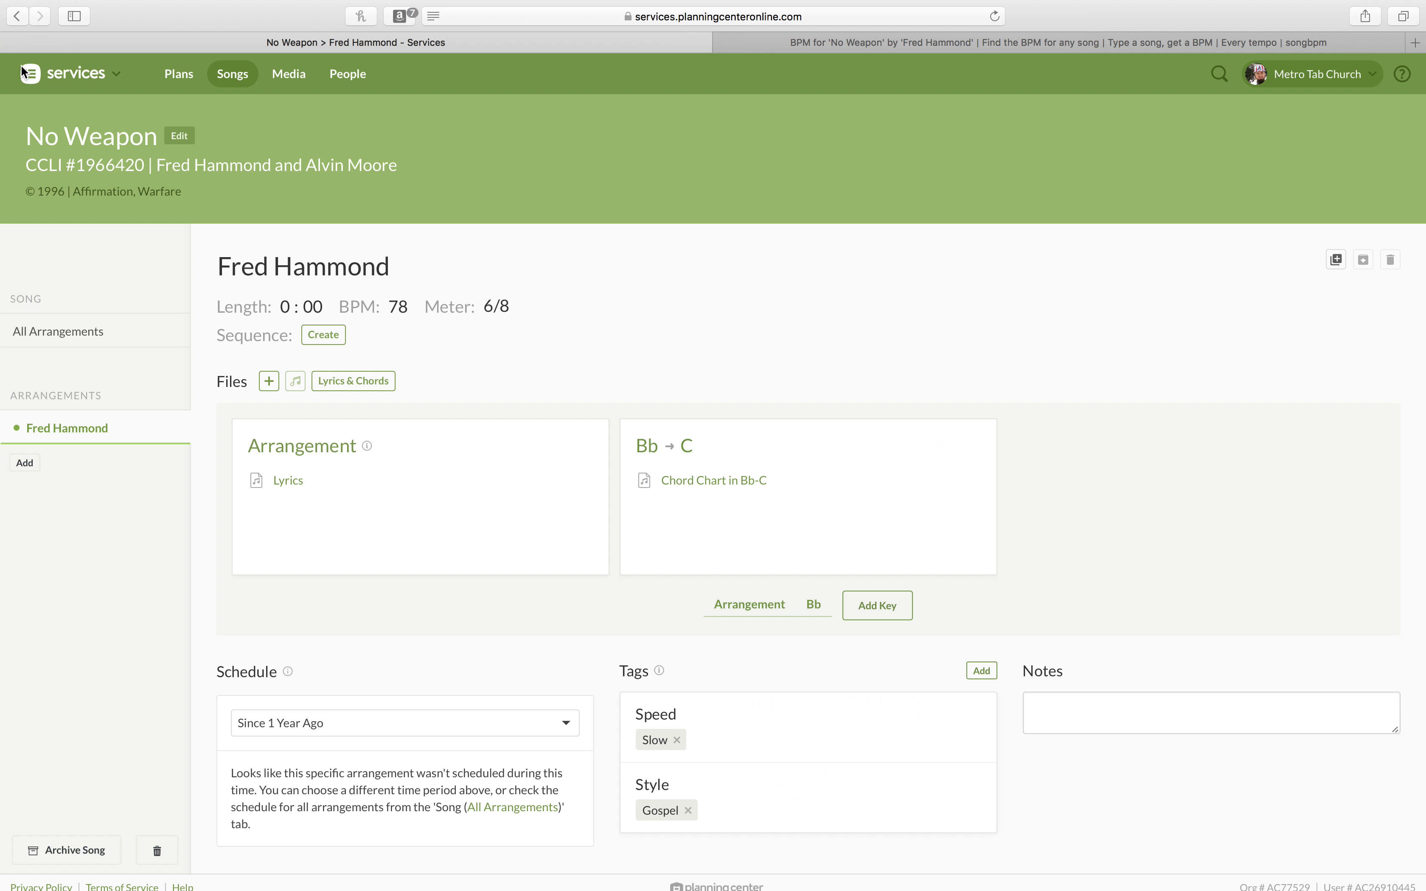
mouse_move(531, 484)
scroll(531, 483, down, 1)
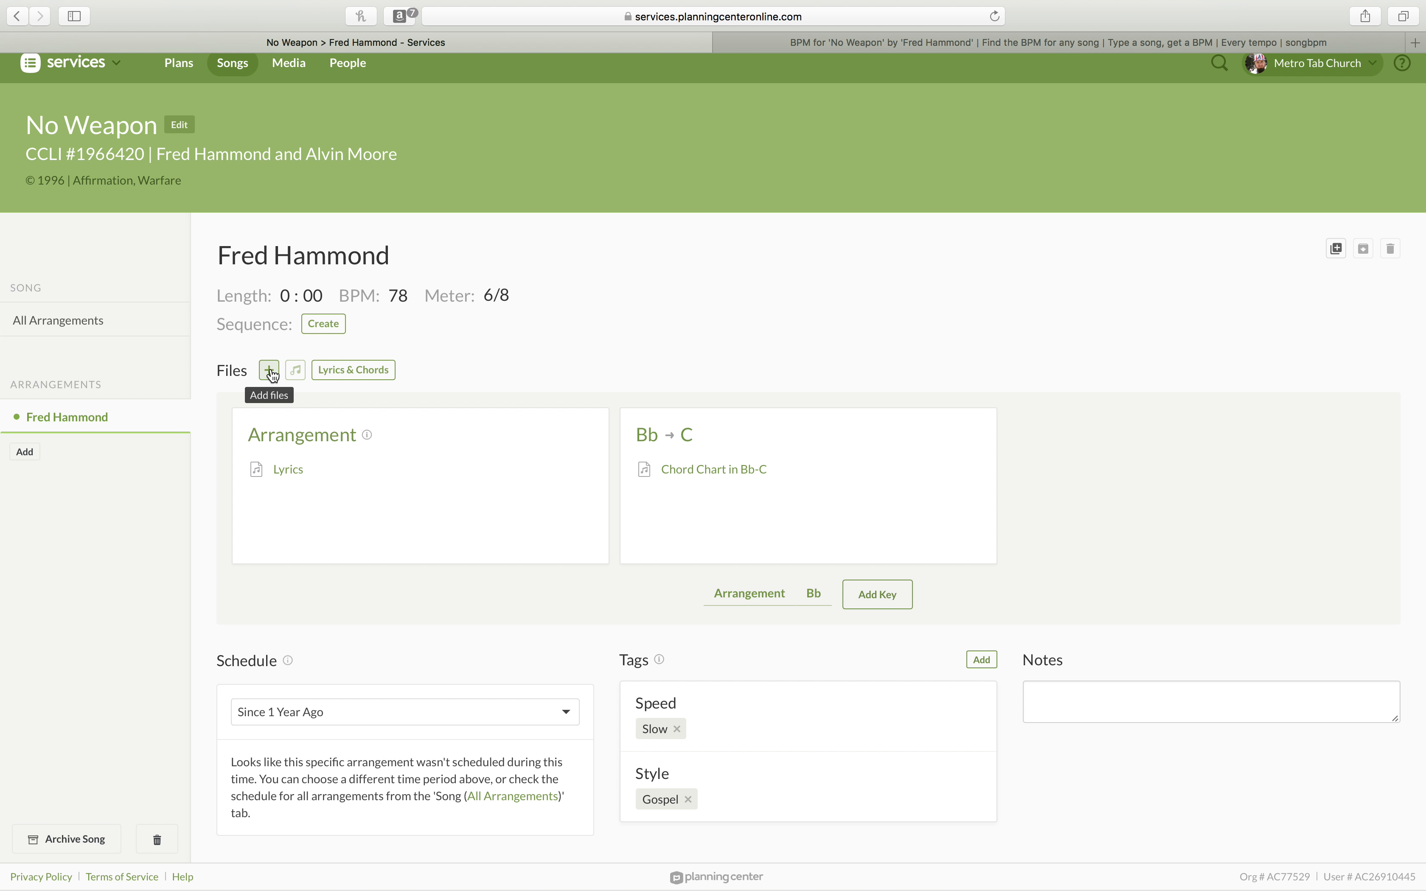
Switch to Finder and start a file search on this Mac with "/"
mouse_move(282, 887)
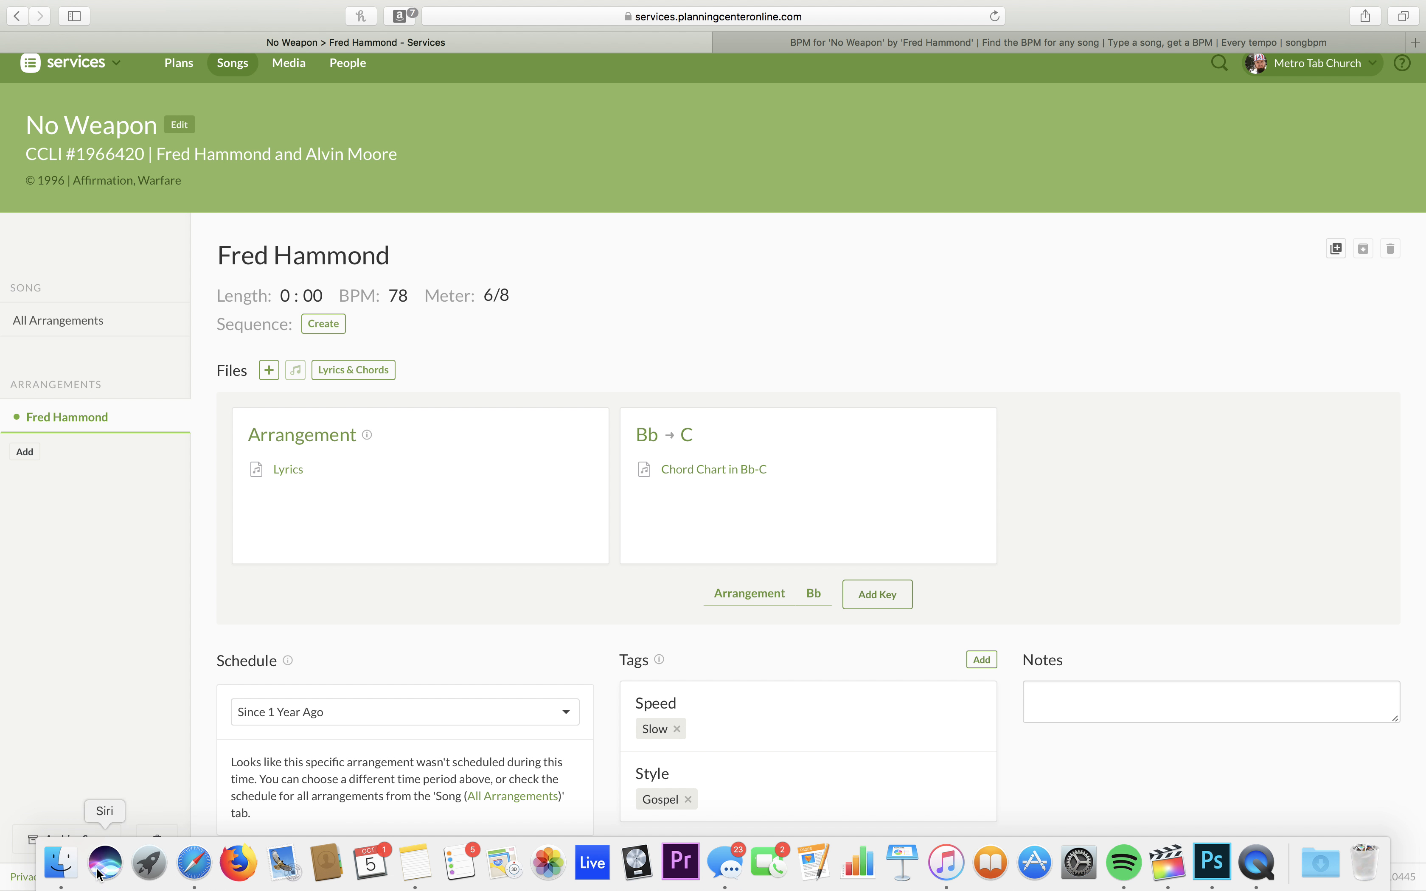
click(61, 864)
click(693, 520)
drag(693, 520, 783, 188)
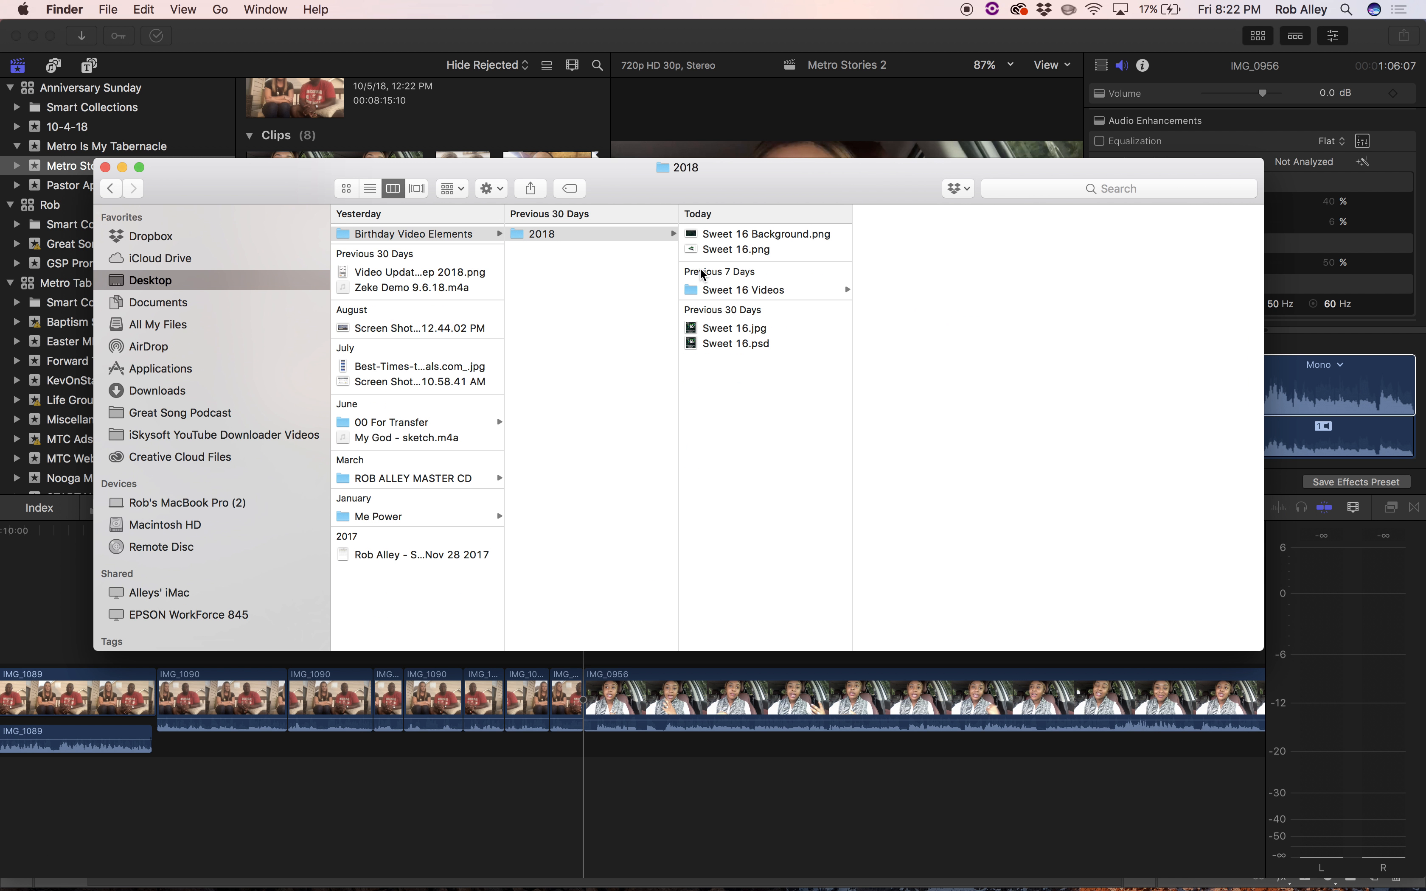
click(1109, 187)
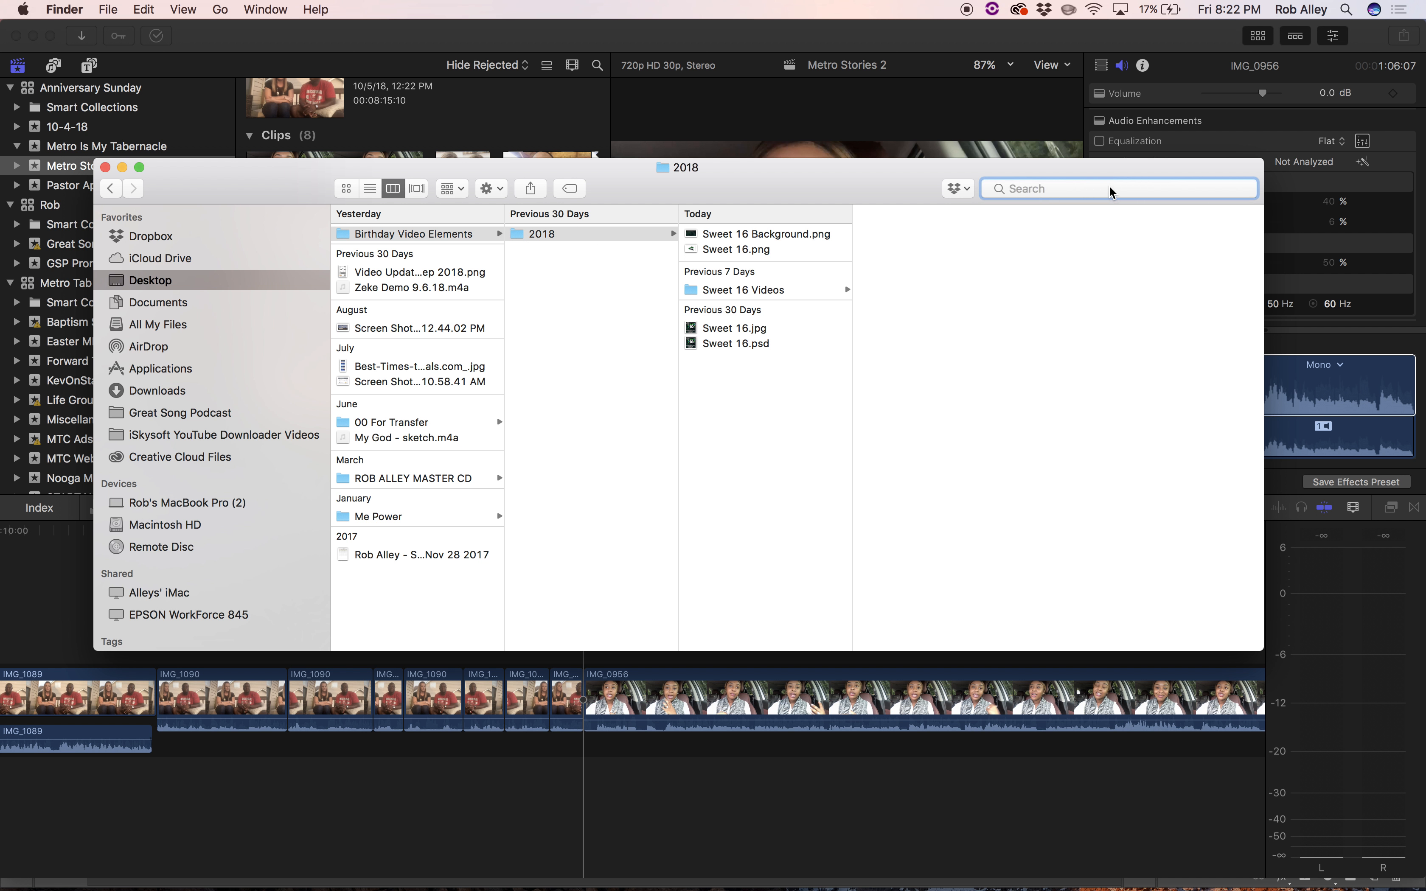
text(/)
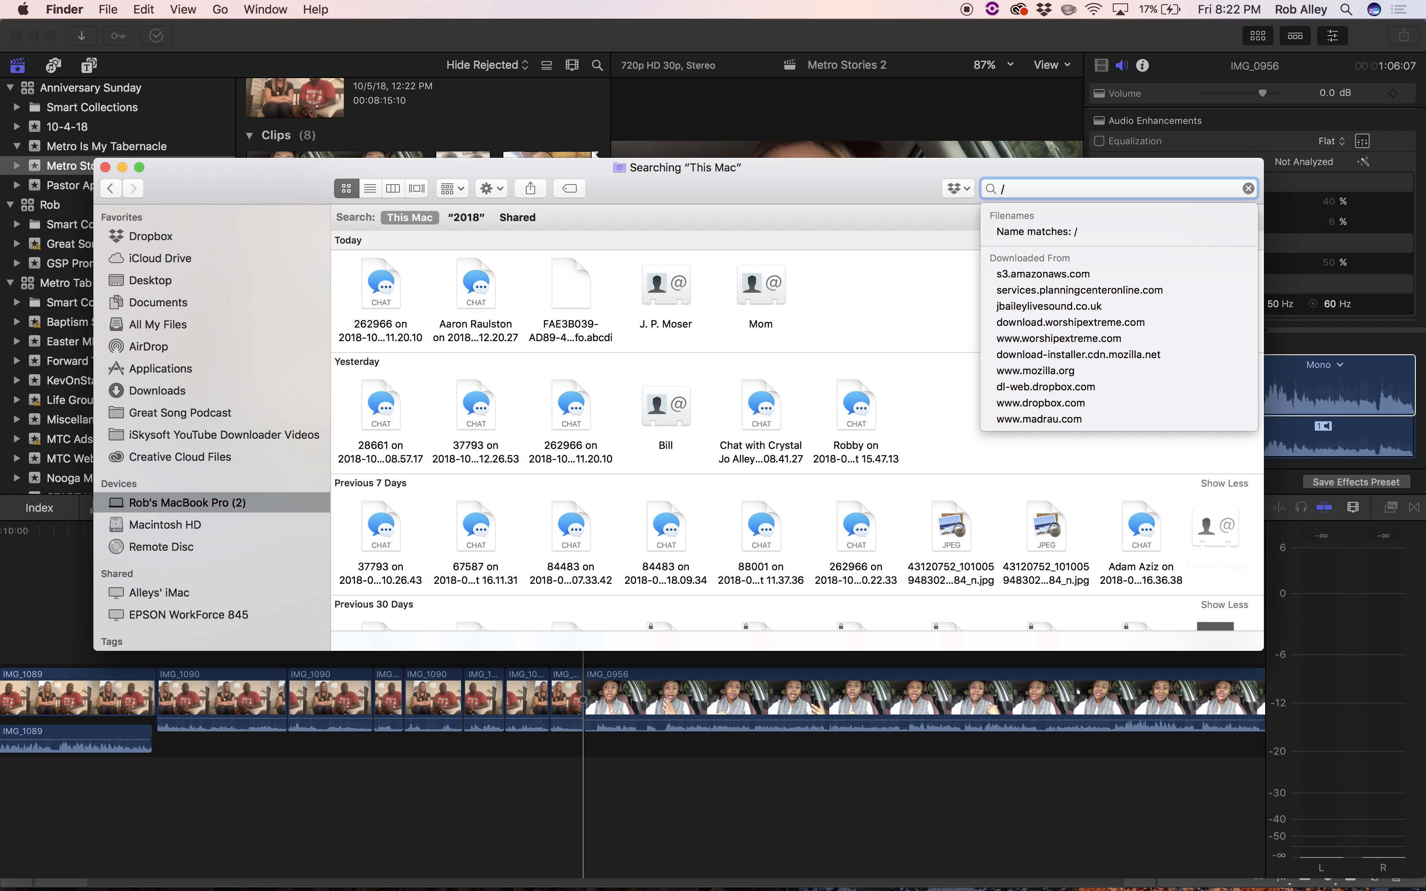